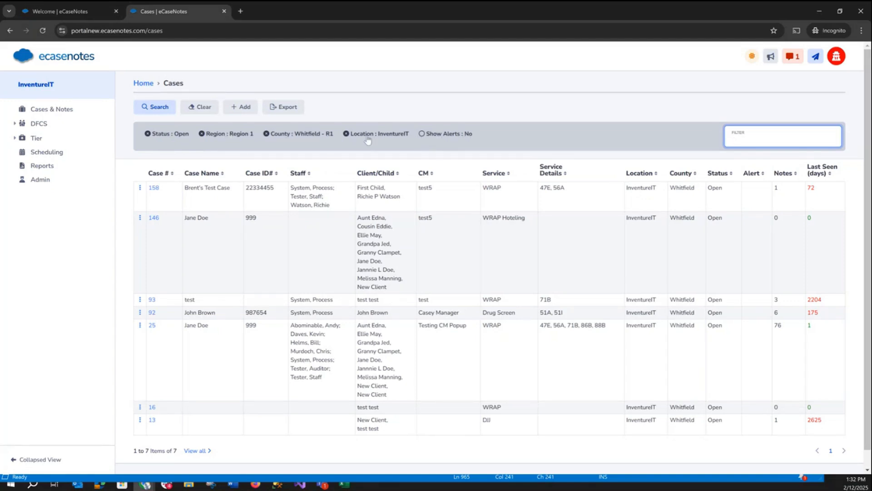
Step: Remove the Location and County criteria from the case search and filter the listed cases by "wrap"
left_click(368, 140)
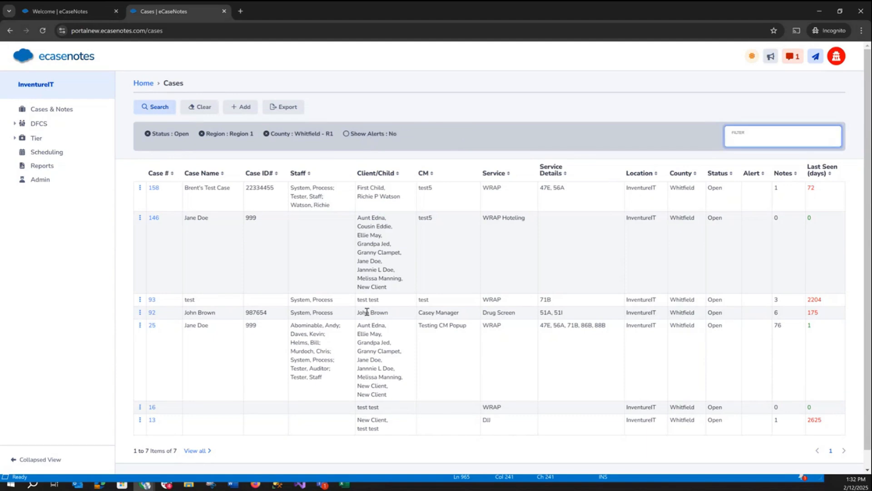
left_click(320, 138)
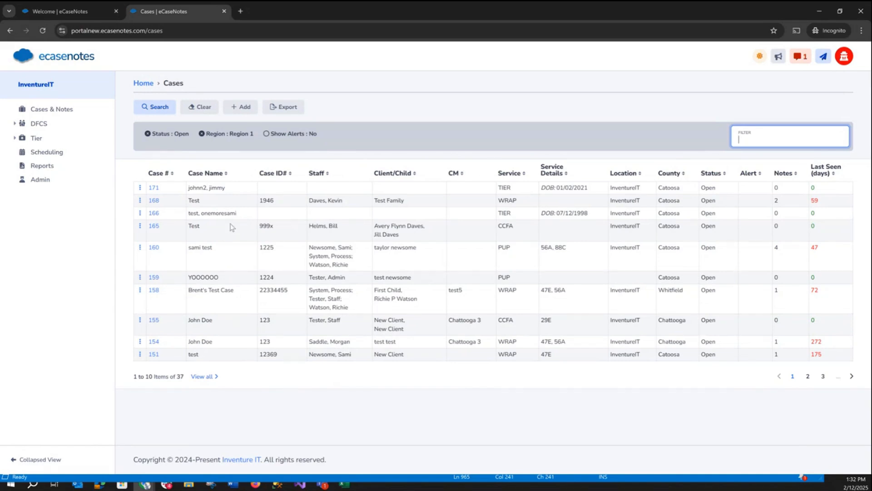
left_click(763, 141)
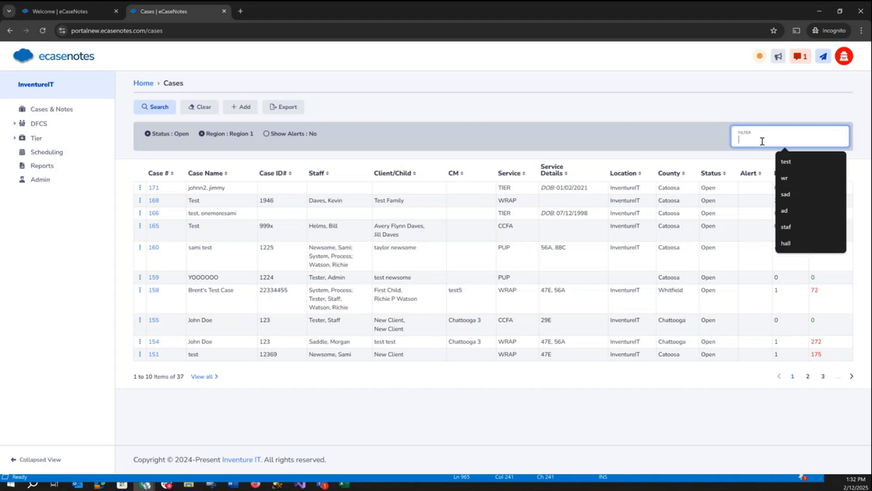
type("wrap")
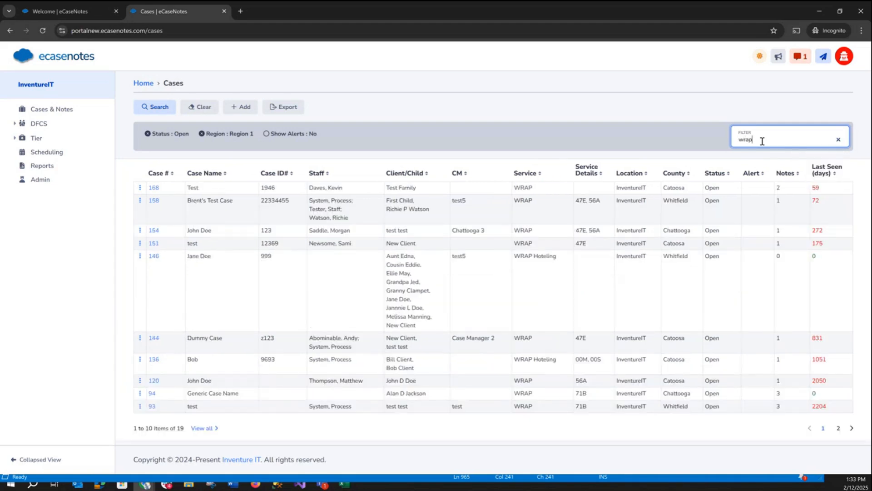
Step: Filter the case list by service detail "71b" instead of "wrap", and clear the filter after viewing the matches
key("BackSpace")
key("BackSpace")
key("BackSpace")
key("BackSpace")
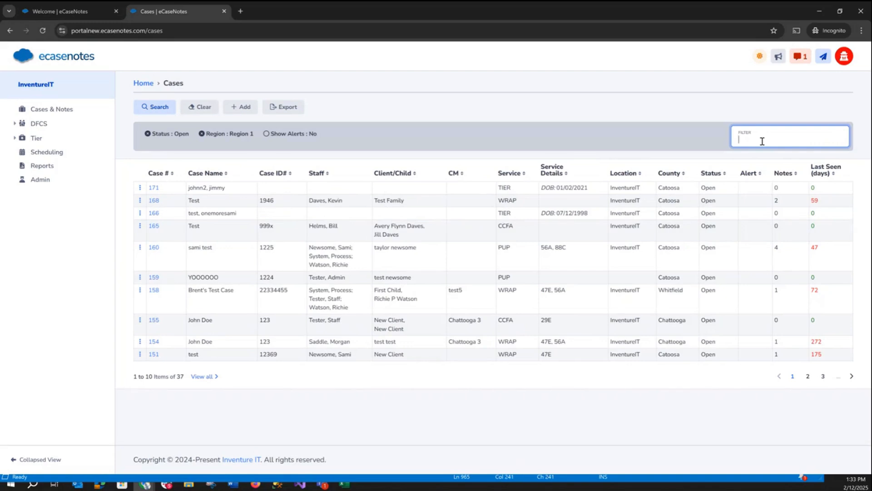
type("71b")
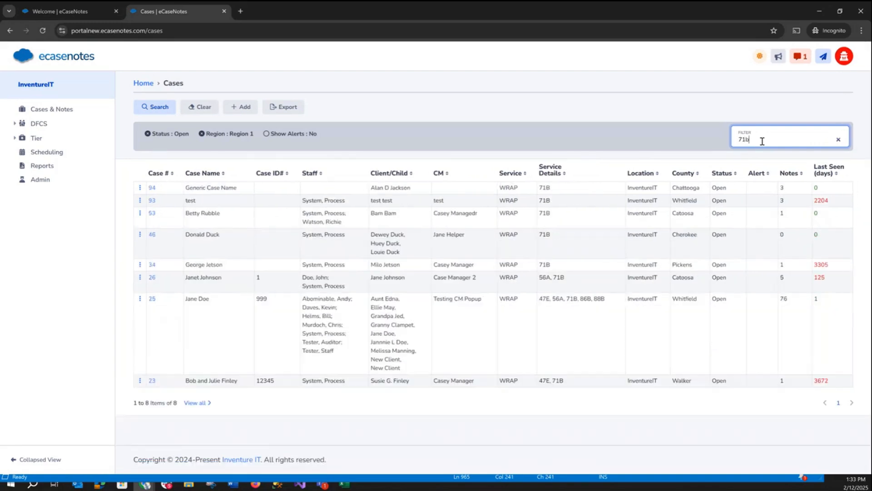
key("BackSpace")
key("BackSpace")
key("BackSpace")
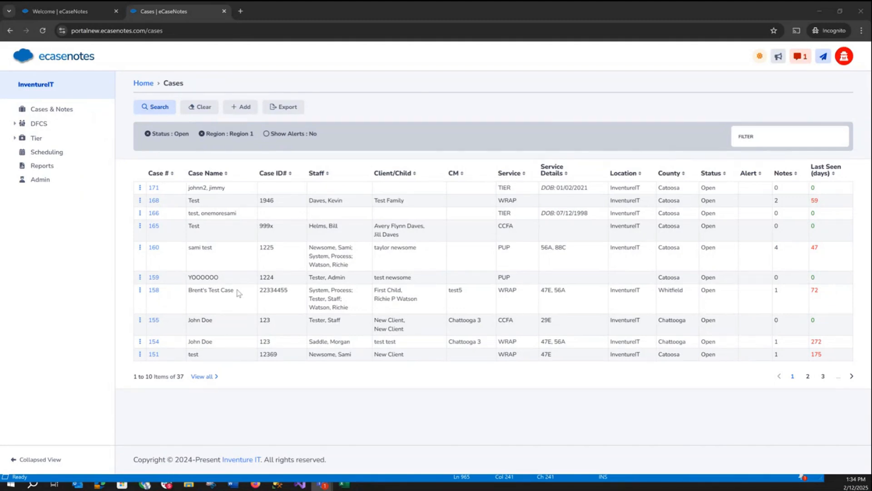
Step: Clear the previous search criteria and search for case number 25
left_click(153, 112)
left_click(611, 229)
left_click(241, 103)
type("25")
key("Return")
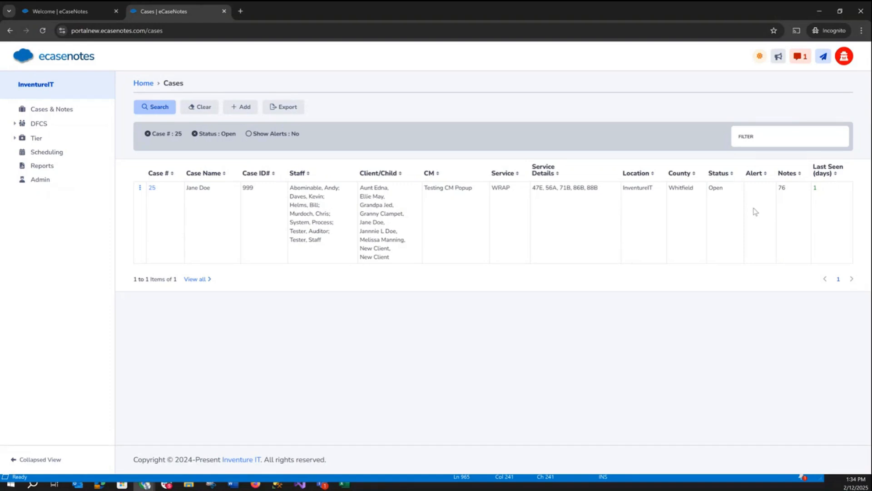
Step: View the row actions available for case 25 and open the case record
left_click(140, 188)
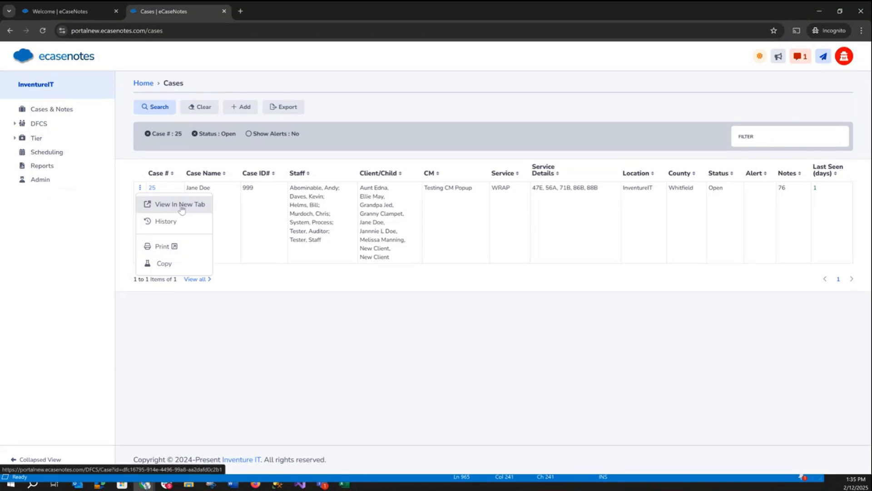
left_click(162, 187)
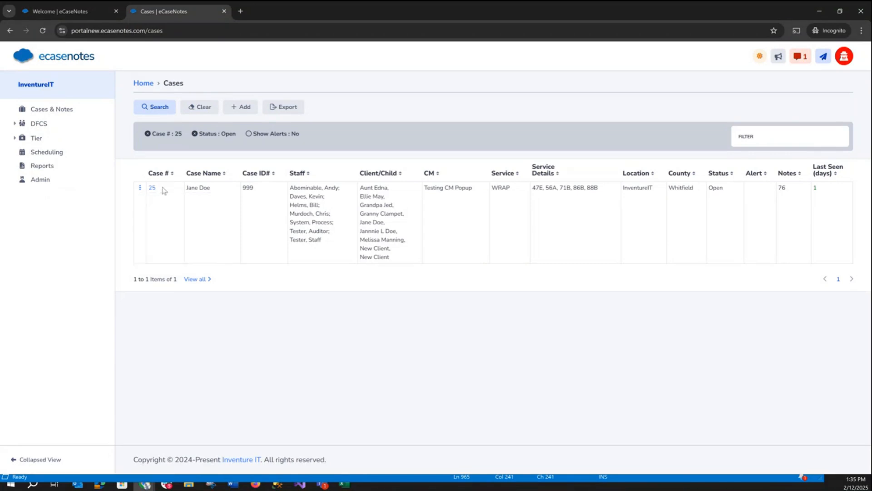
left_click(152, 188)
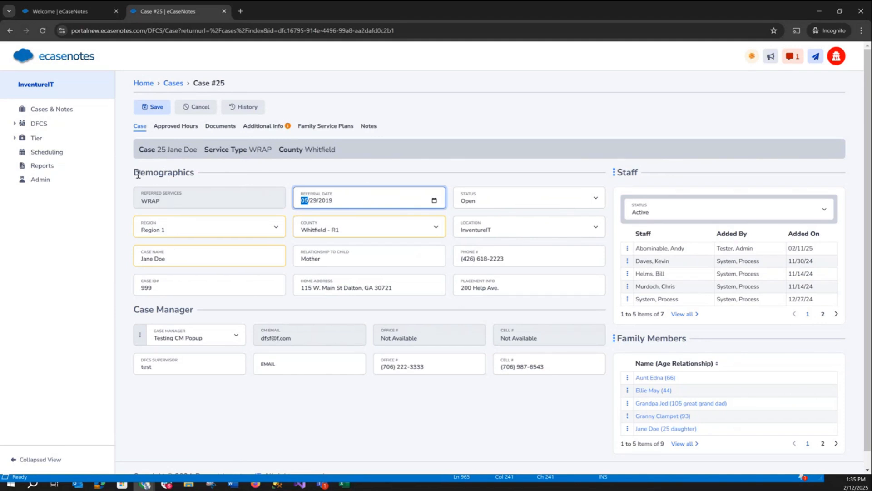
Step: Examine the Demographics and Case Manager sections, and view the first family member's details, closing them without changes
left_click_drag(139, 173, 195, 173)
left_click_drag(139, 309, 185, 314)
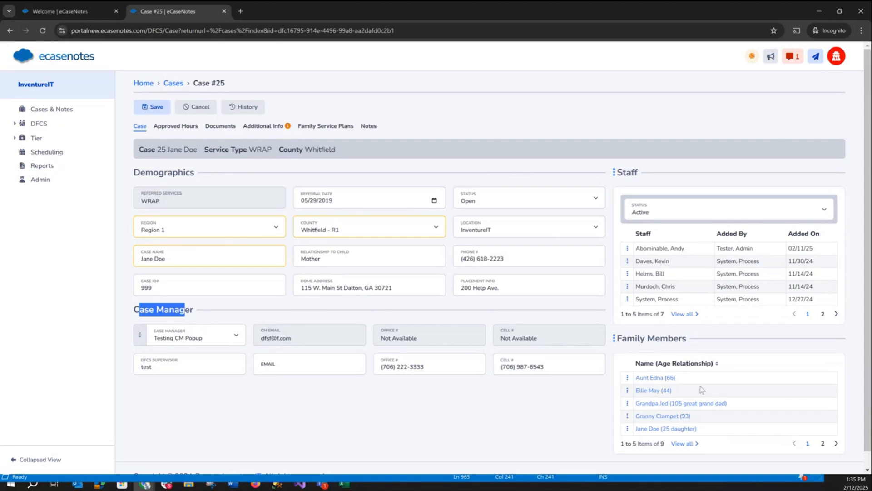
left_click(671, 379)
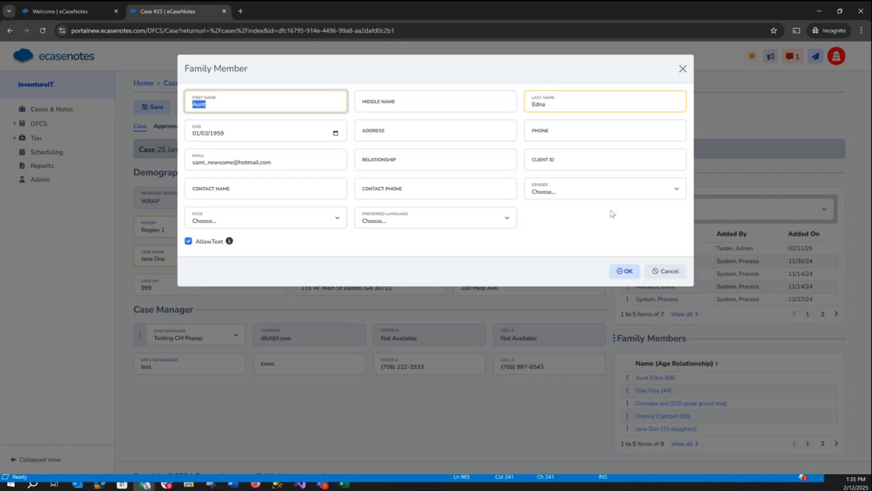
left_click(657, 273)
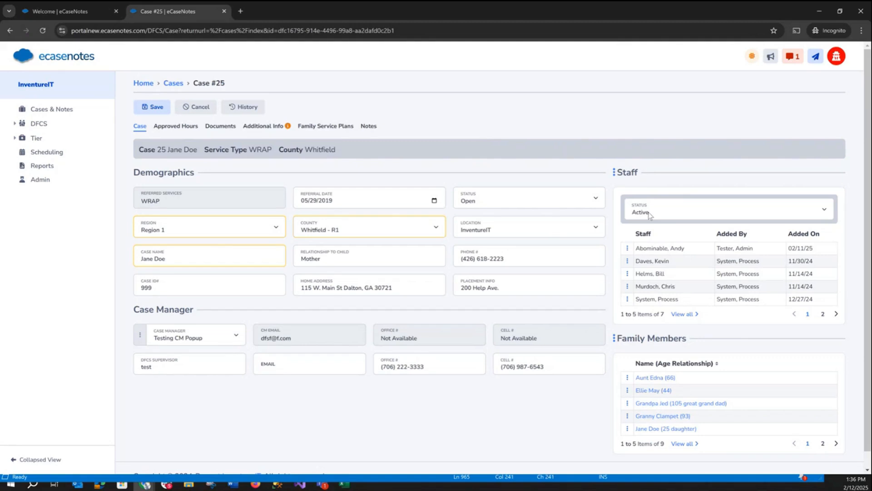
Step: Switch the case's Staff list to Inactive to view those members, and set it back to Active
left_click(650, 216)
left_click(653, 230)
left_click(656, 215)
left_click(654, 234)
left_click(659, 213)
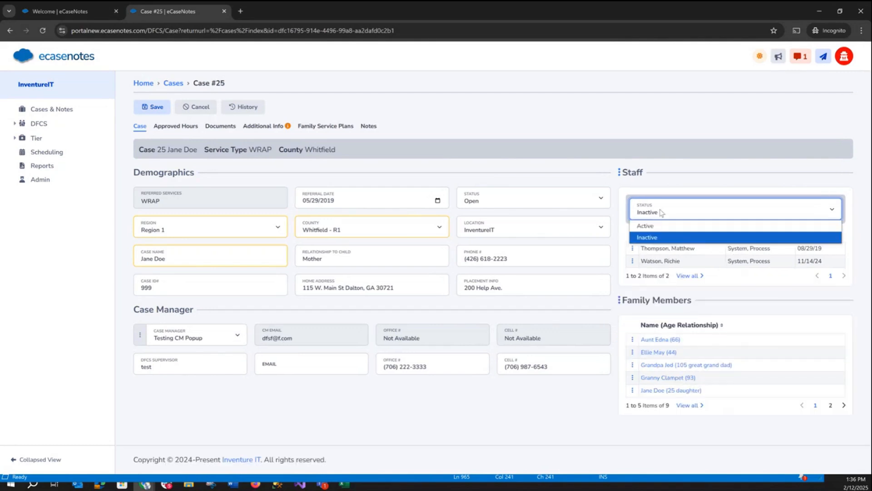
left_click(664, 228)
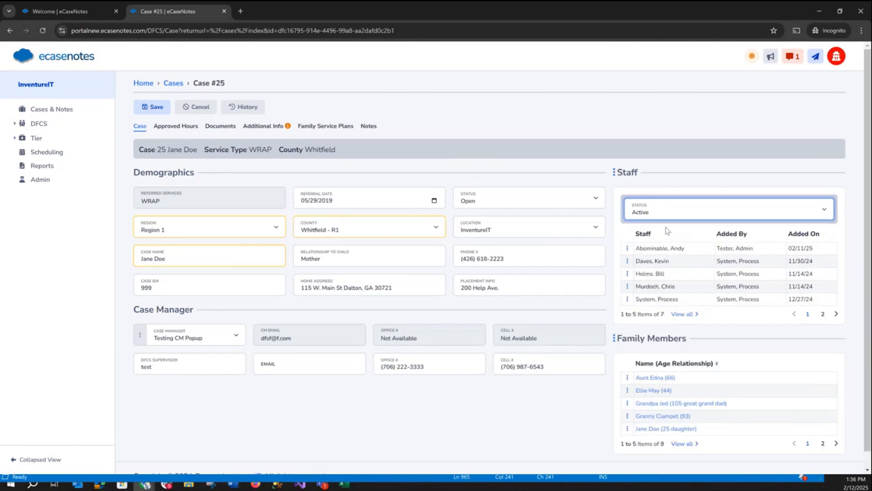
Step: Deactivate the third staff member in the active Staff list and show the Inactive staff
left_click(627, 274)
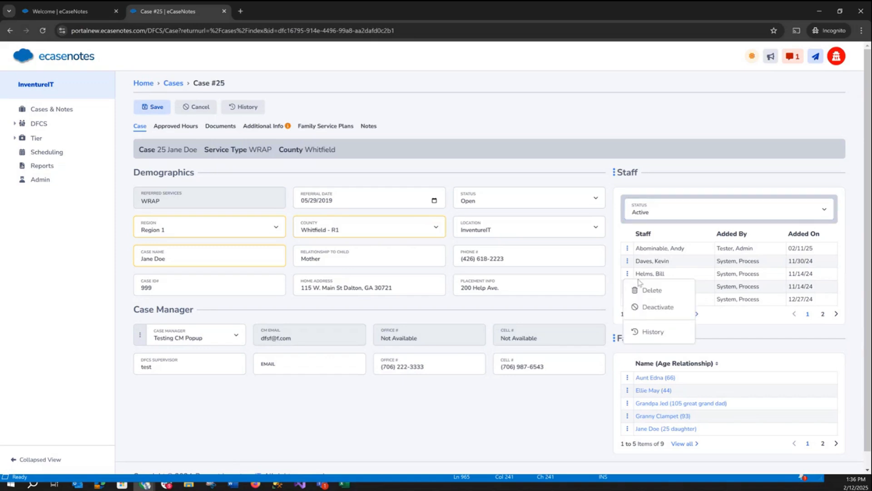
left_click(654, 306)
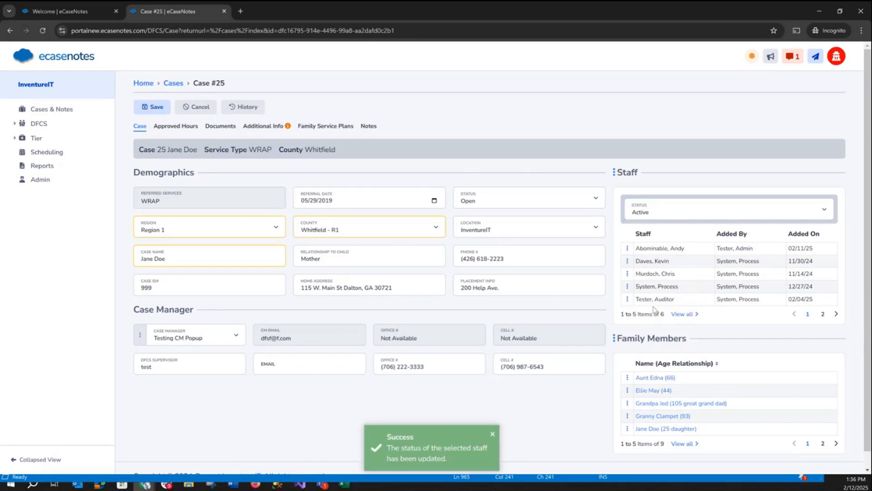
left_click(672, 214)
left_click(655, 237)
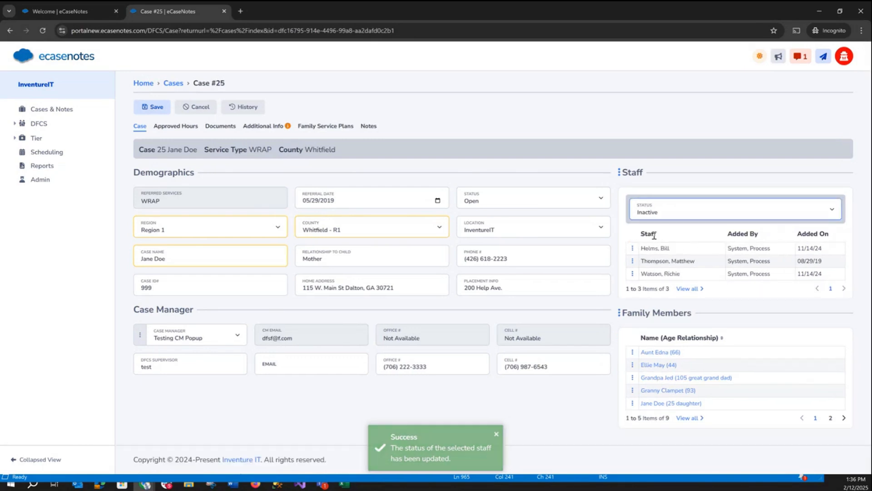
Step: Reactivate the first staff member in the inactive list and return the Staff list to Active
left_click(632, 248)
left_click(658, 282)
left_click(661, 218)
left_click(661, 238)
left_click(662, 219)
left_click(661, 227)
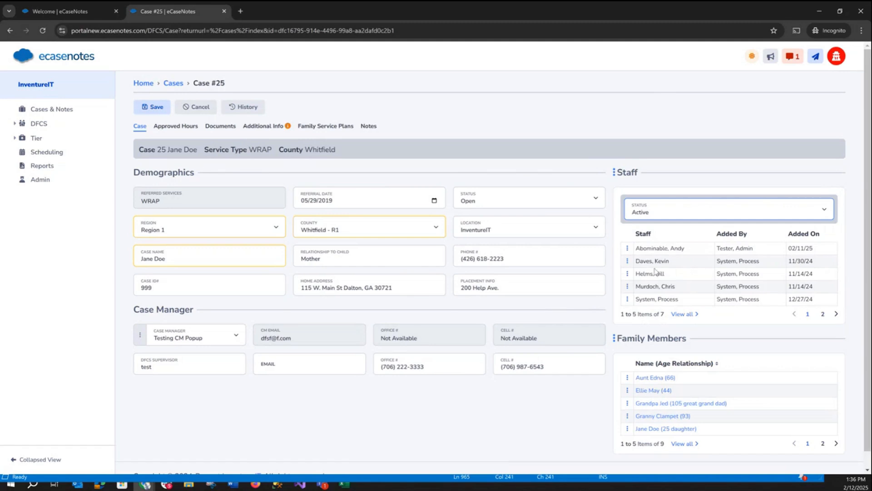
Step: View the first staff member's available actions, and switch between the case's Case, Approved Hours and Documents pages, ending on Approved Hours
left_click(627, 248)
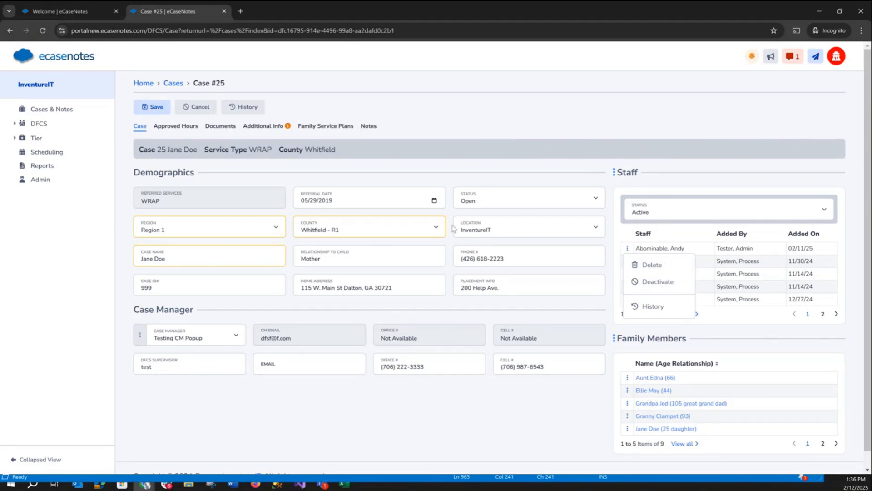
left_click(191, 128)
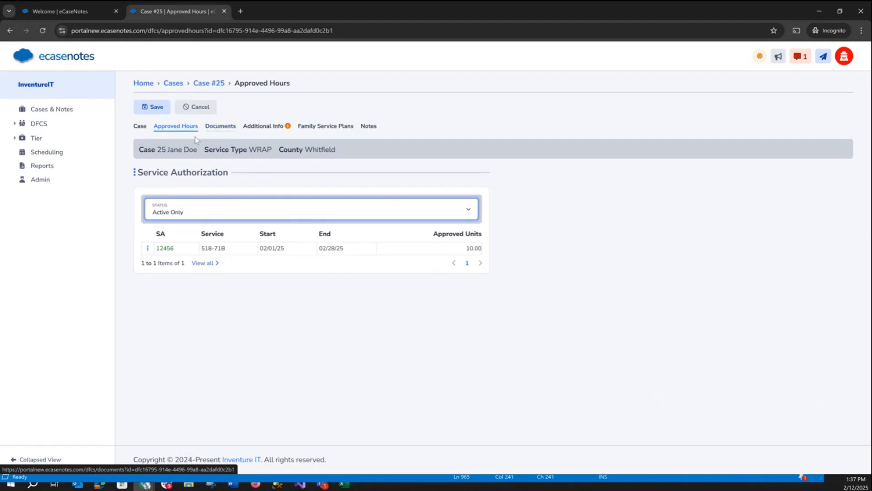
left_click(142, 128)
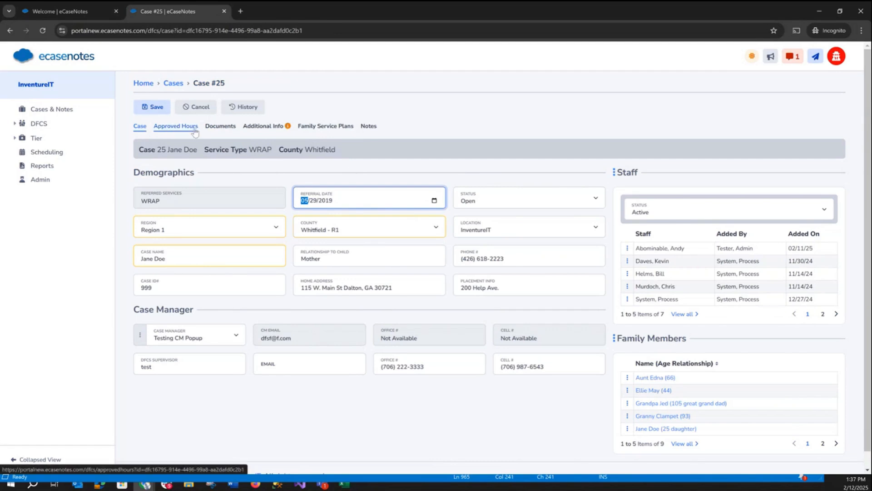
left_click(370, 259)
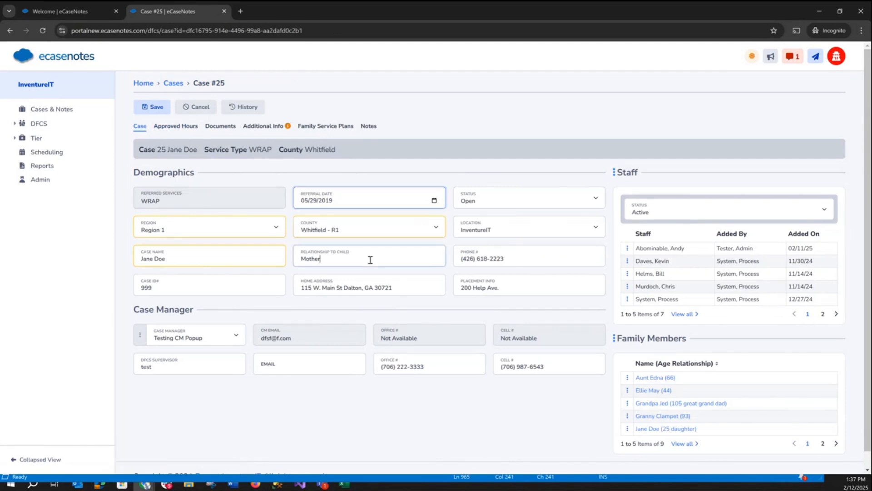
left_click(173, 132)
left_click(137, 128)
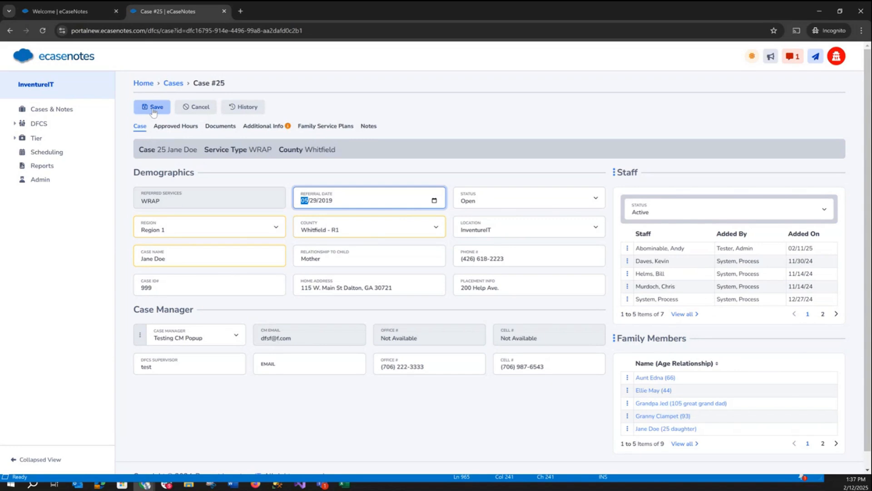
left_click(175, 129)
left_click(212, 129)
left_click(185, 129)
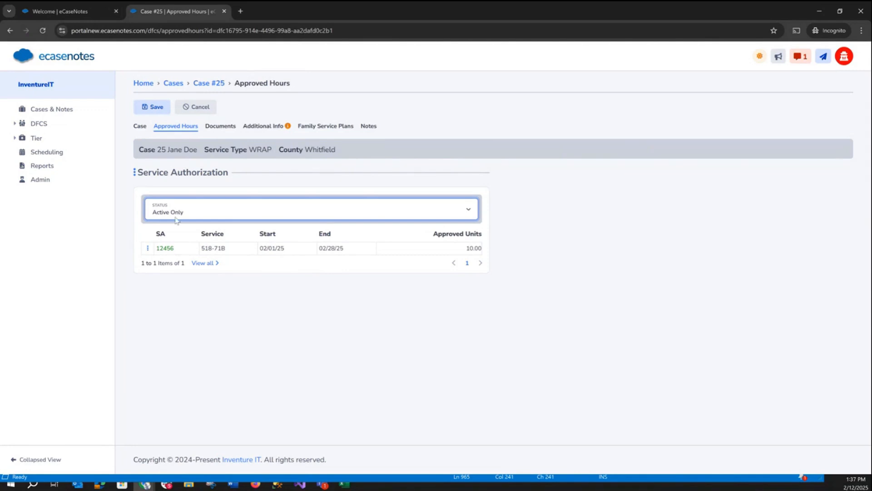
Step: View the option for adding a service authorization, list All SAs, and set the status filter back to Active Only
left_click(135, 173)
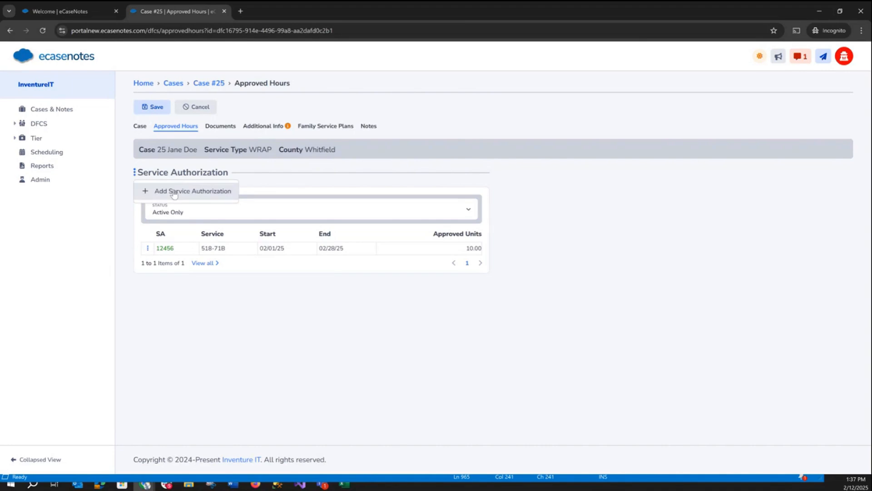
left_click(363, 190)
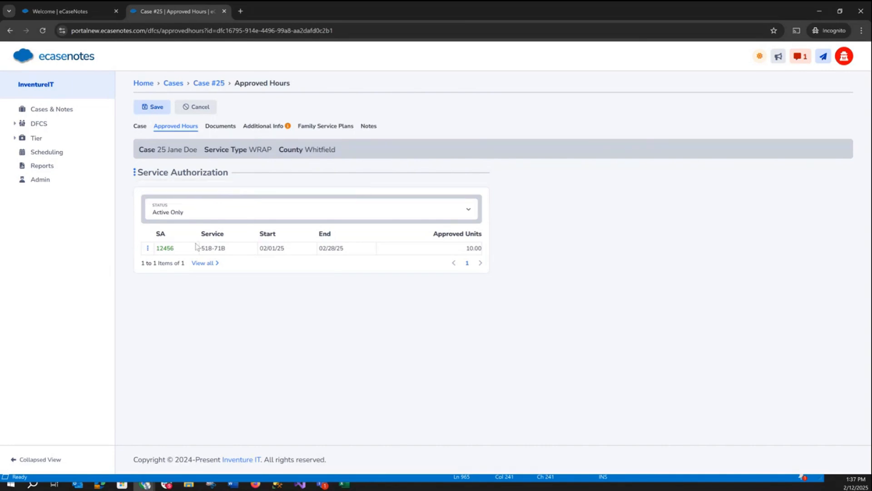
left_click(181, 214)
left_click(180, 235)
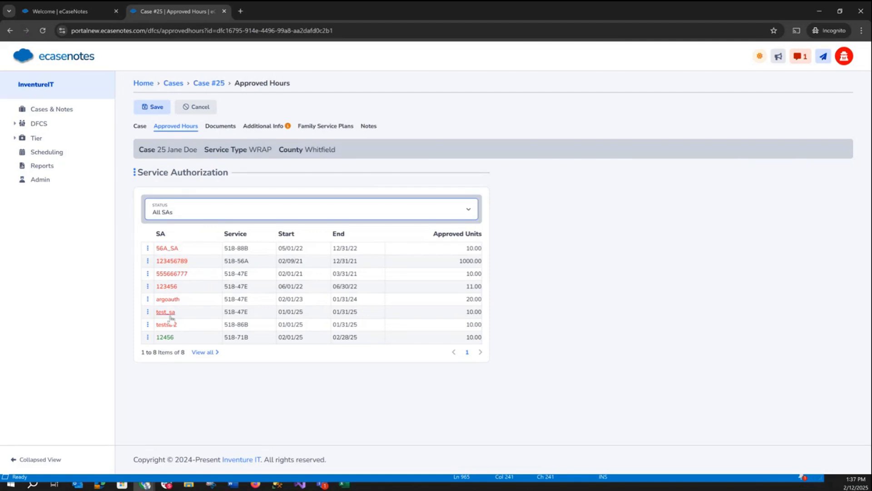
left_click(183, 216)
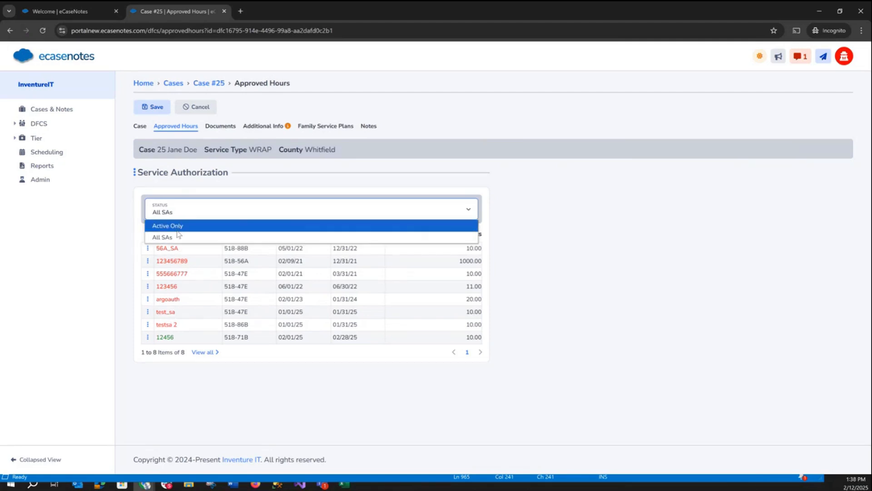
left_click(177, 228)
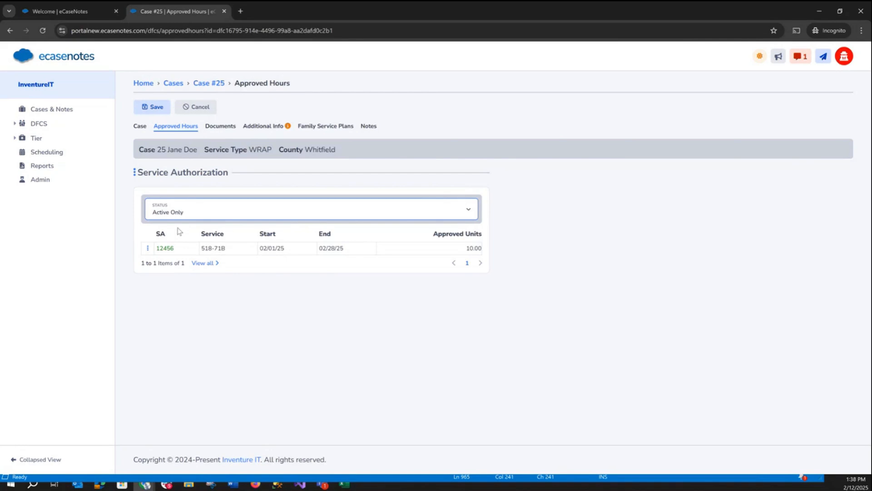
Step: Open the active service authorization's details and examine its Alert X Days Before and Alert At Units fields
left_click(166, 248)
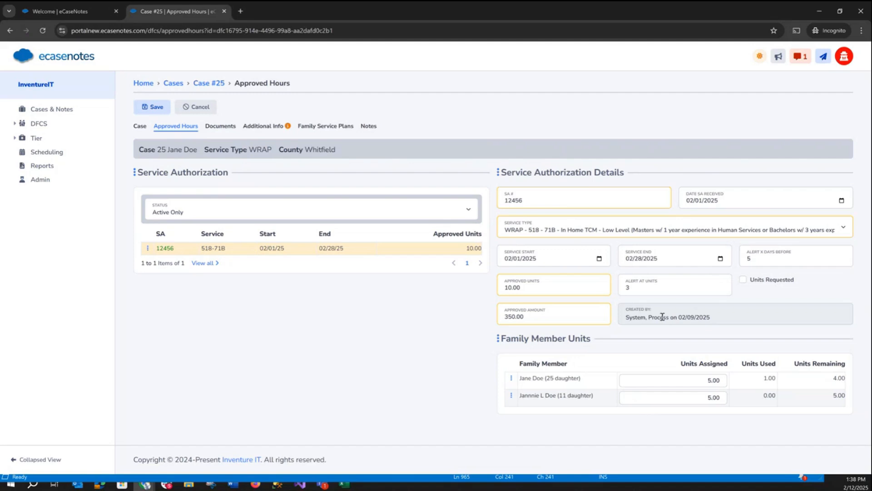
left_click(779, 261)
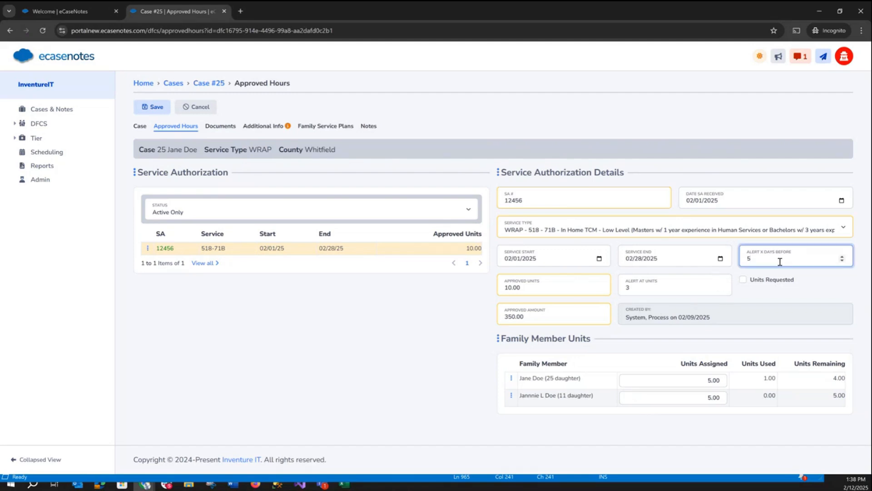
left_click(683, 291)
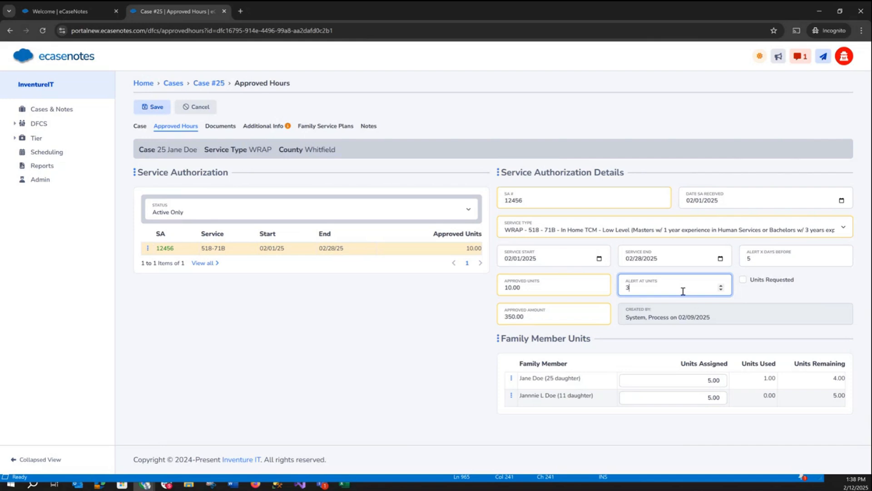
left_click(772, 264)
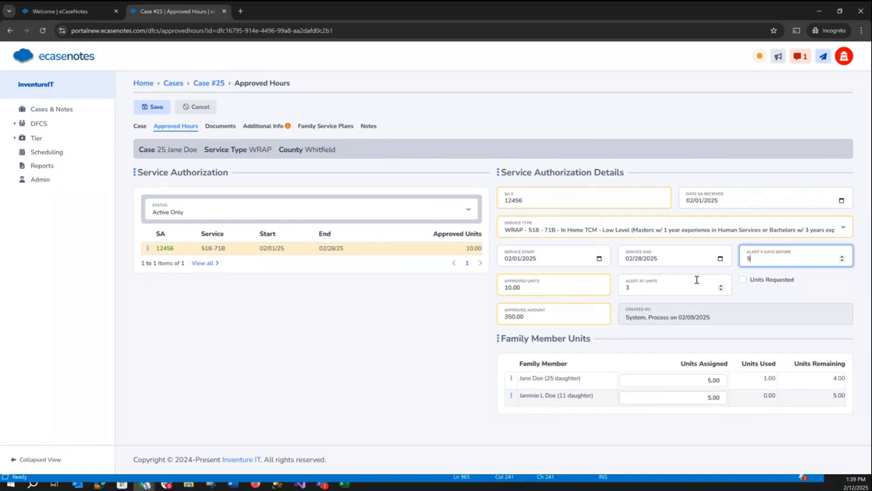
Step: Examine the service authorization's Alert At Units field and mark its units as requested
left_click(686, 289)
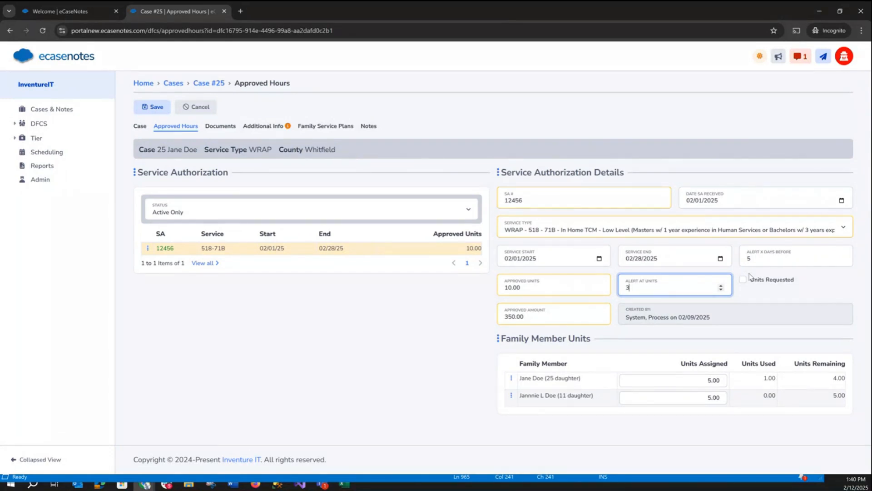
left_click(743, 280)
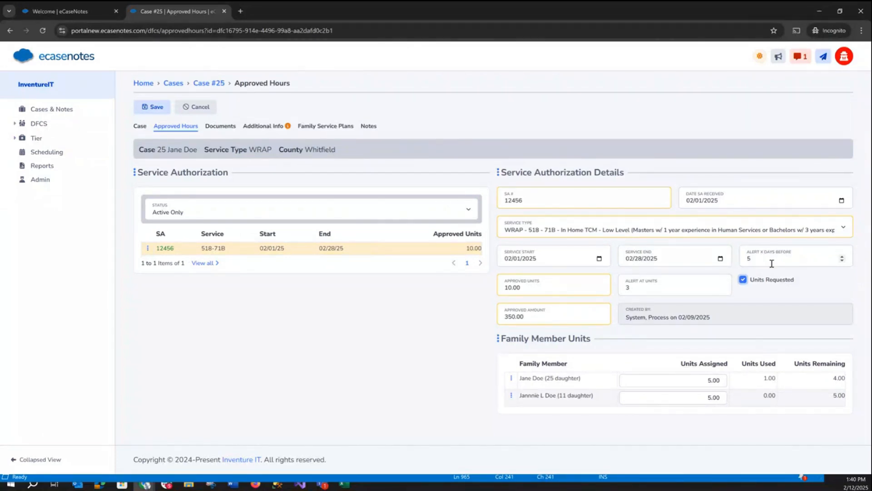
Step: View the case's Documents page and examine the Admin Entry and Staff Entry fields on its Additional Info page
left_click(218, 131)
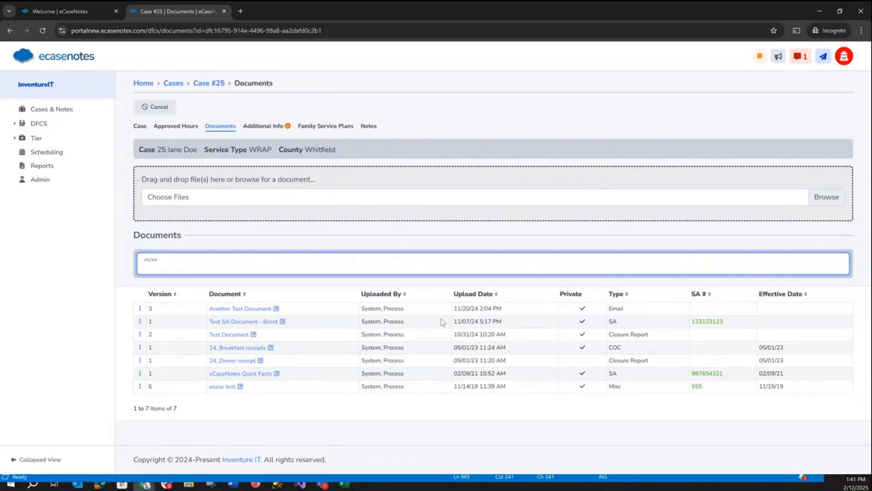
left_click(263, 128)
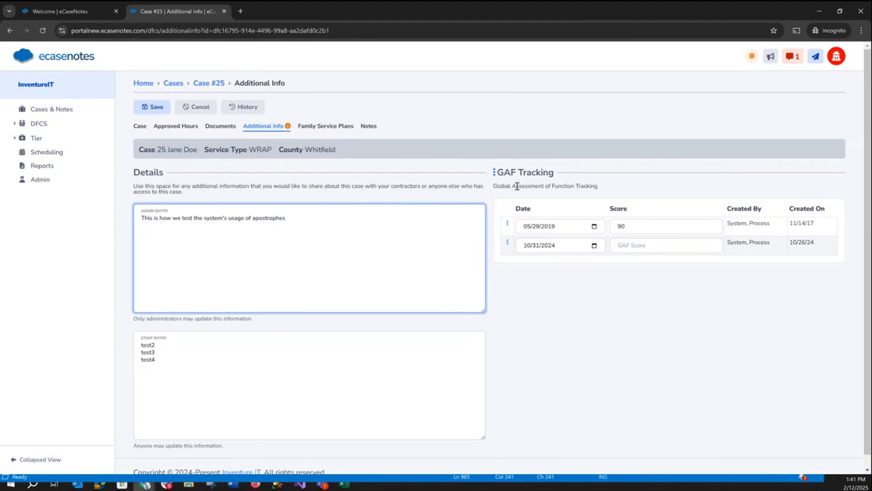
left_click(265, 363)
left_click(294, 281)
left_click(304, 343)
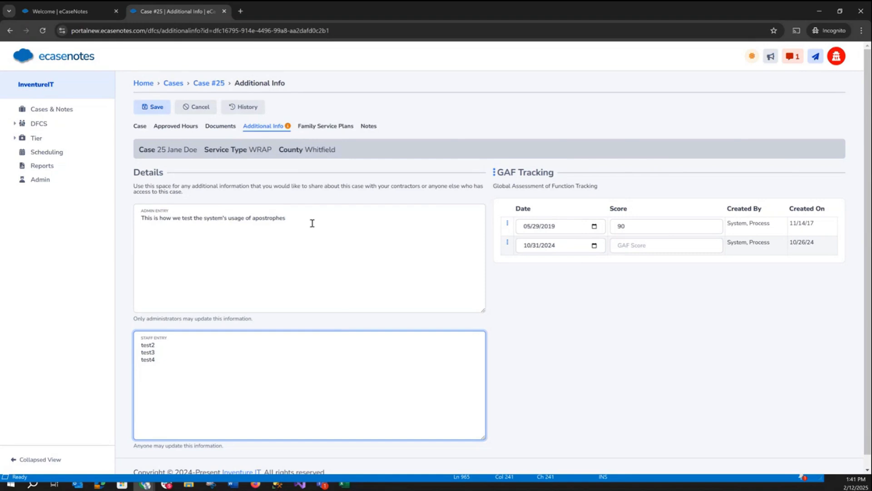
Step: Expand the 01/01/2025 to 06/30/2025 family service plan through Family Member 1 Goal and Objective 1 to view its intervention
left_click(326, 126)
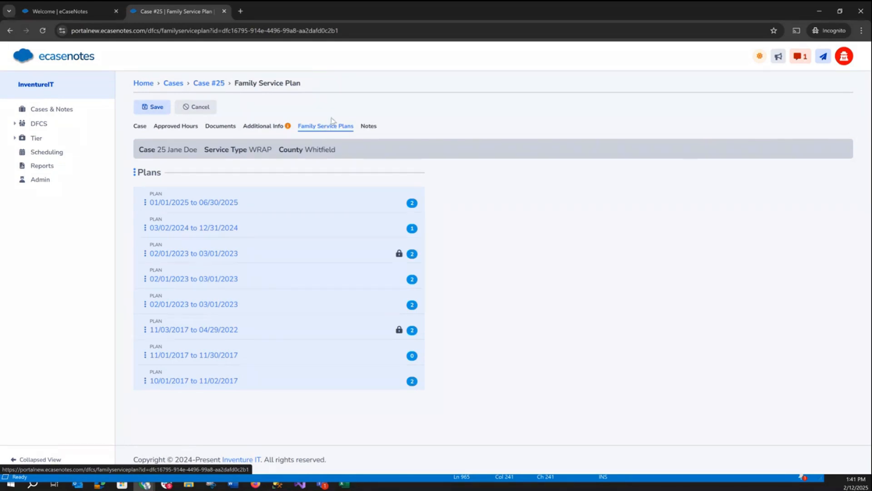
left_click(301, 202)
left_click(310, 229)
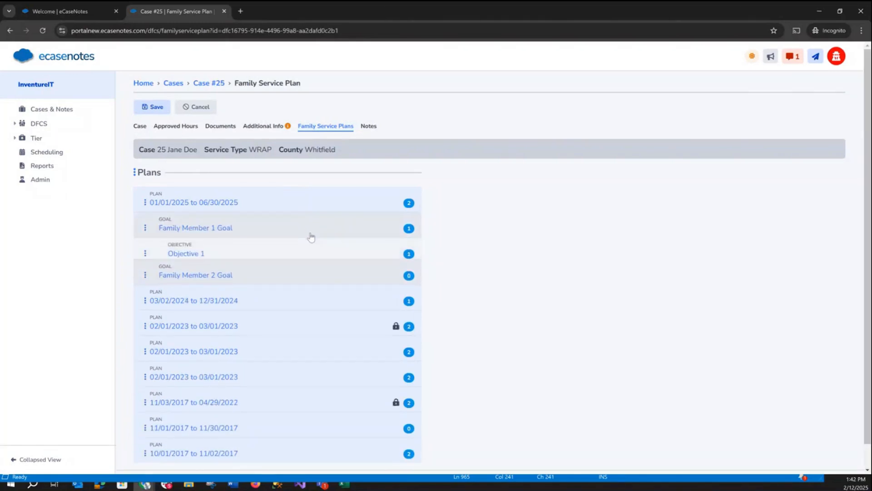
left_click(312, 252)
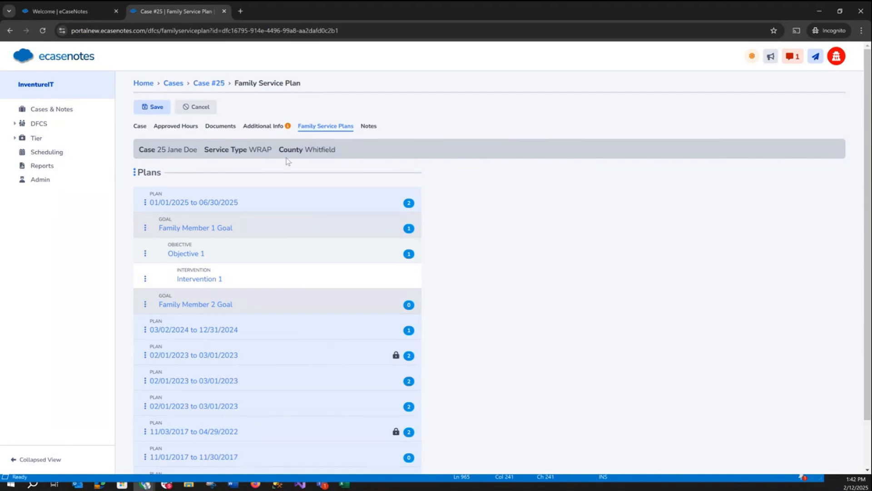
Step: View the case's Notes list, open the 02/08/25 note and return to the list
left_click(363, 129)
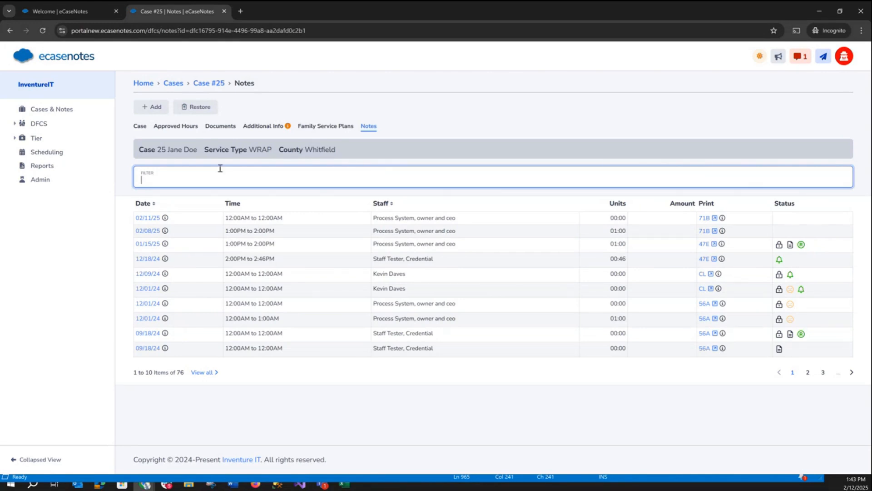
left_click(151, 231)
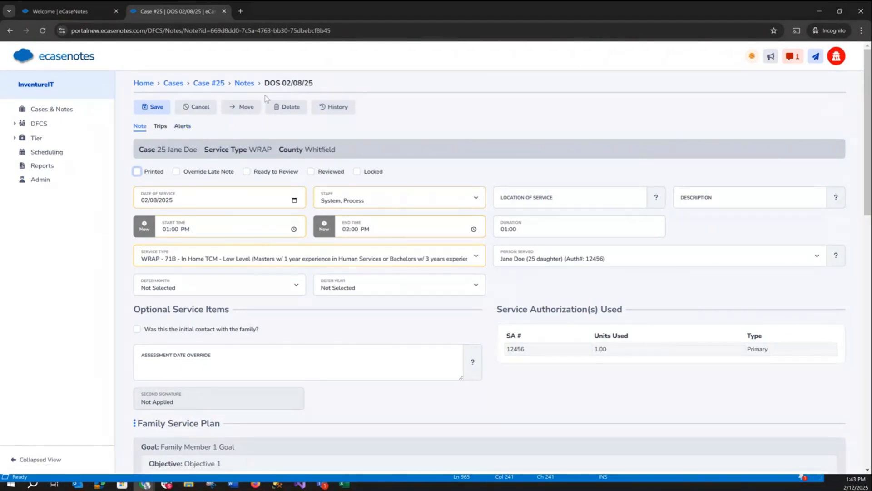
left_click(242, 90)
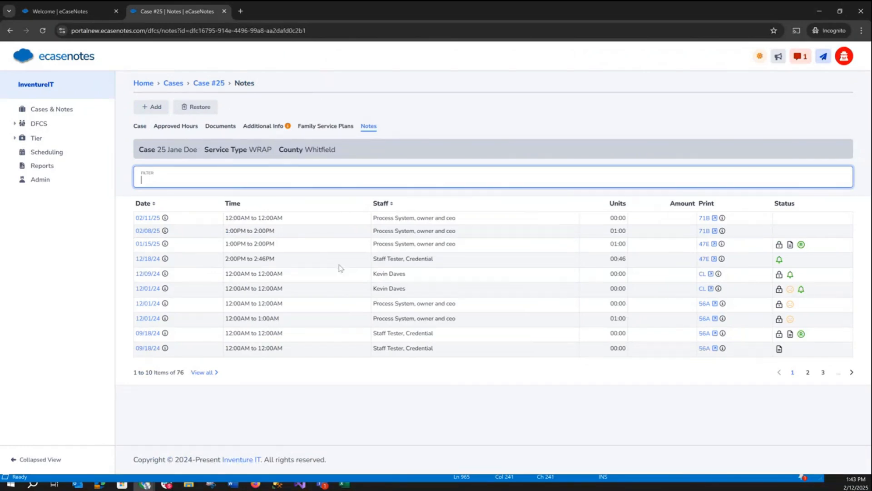
Step: Open the 02/08/25 note in a new browser tab, view it and return to the Notes list
right_click(151, 232)
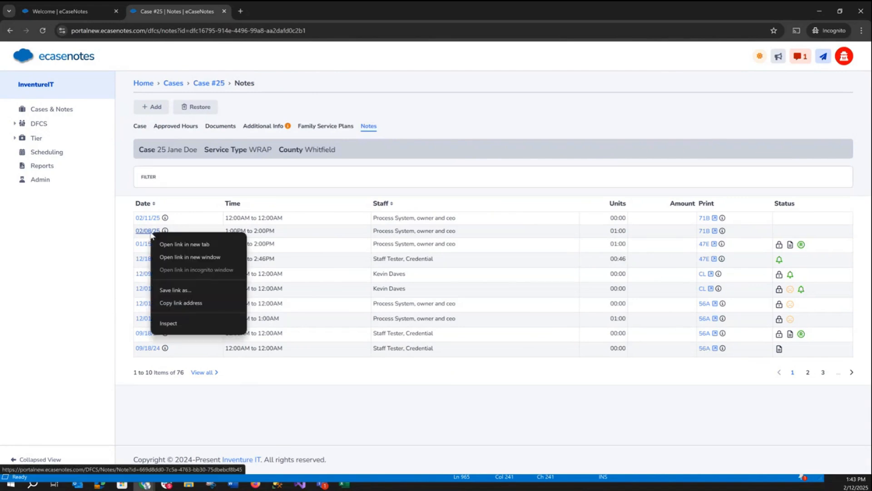
left_click(173, 246)
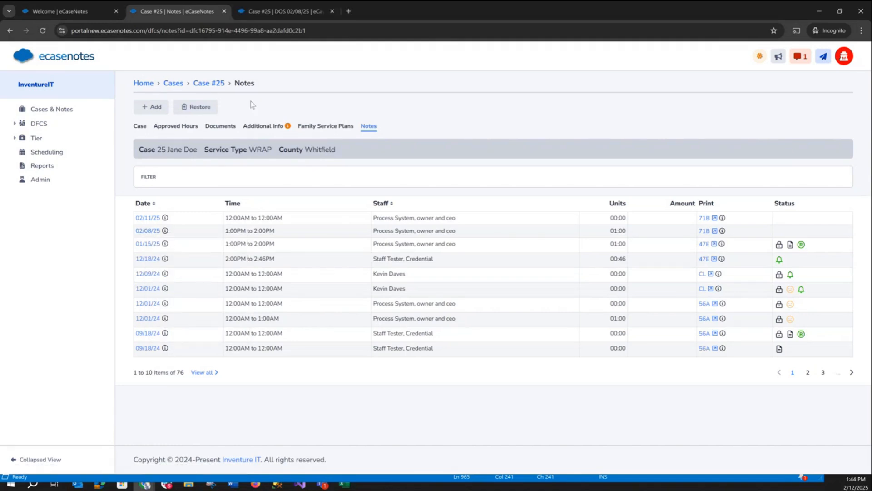
left_click(276, 14)
left_click(219, 14)
left_click(261, 16)
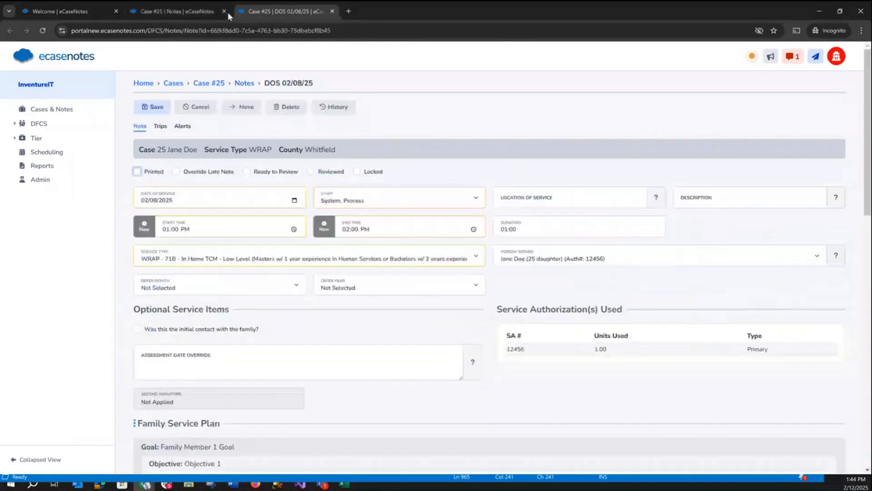
left_click(213, 12)
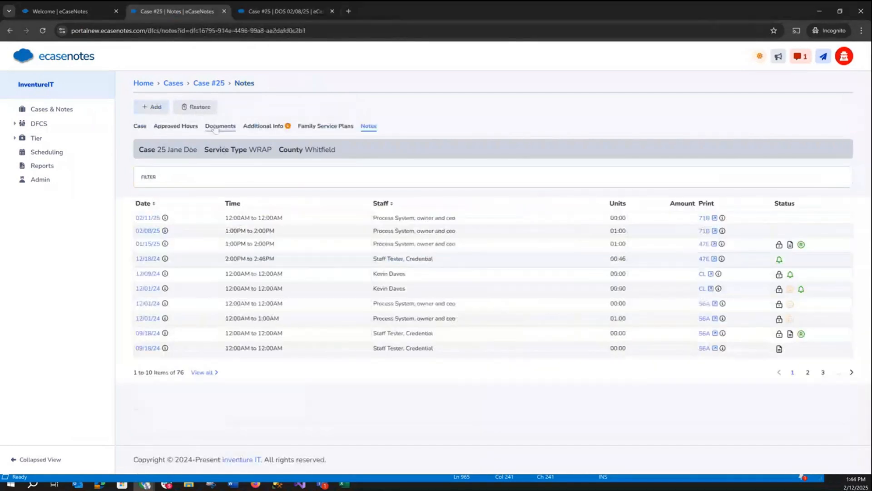
Step: View the active service authorization's details alongside the 02/08/25 note, then close the note's separate browser tab
left_click(184, 127)
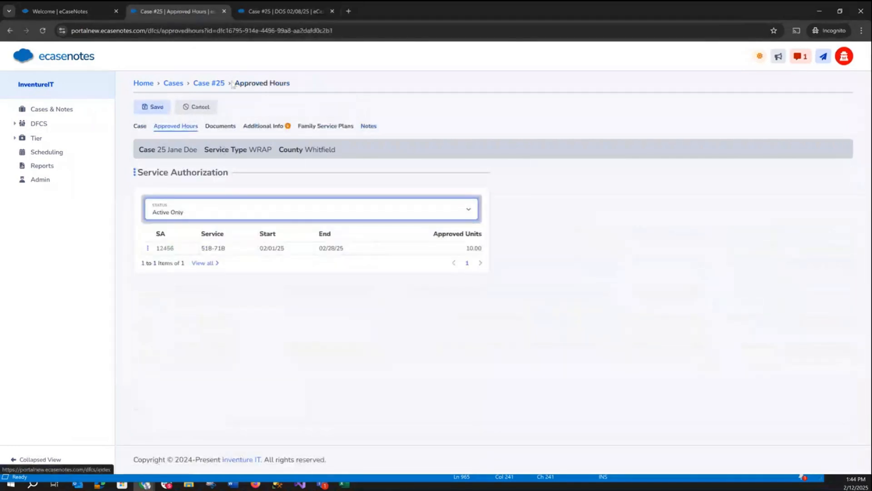
left_click(165, 249)
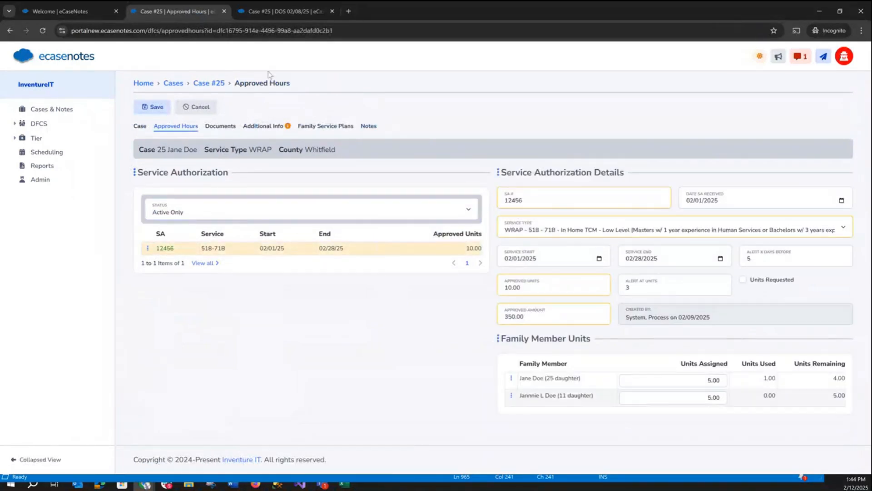
left_click(289, 14)
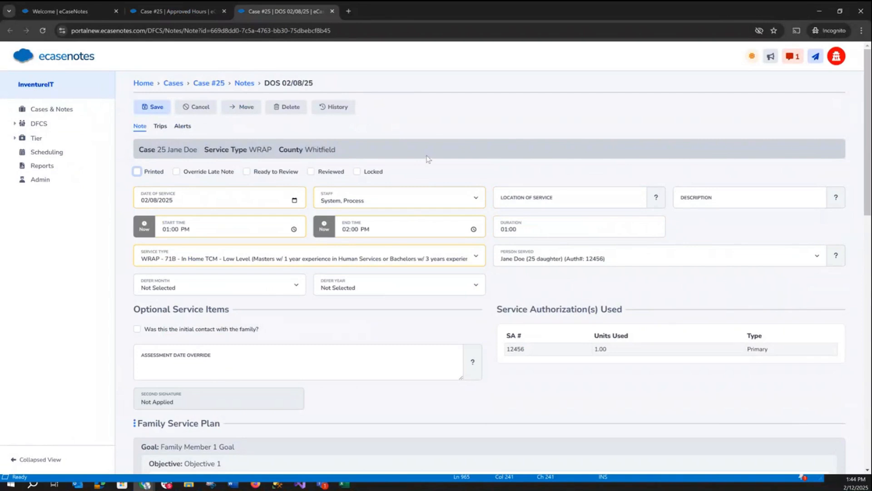
left_click(332, 11)
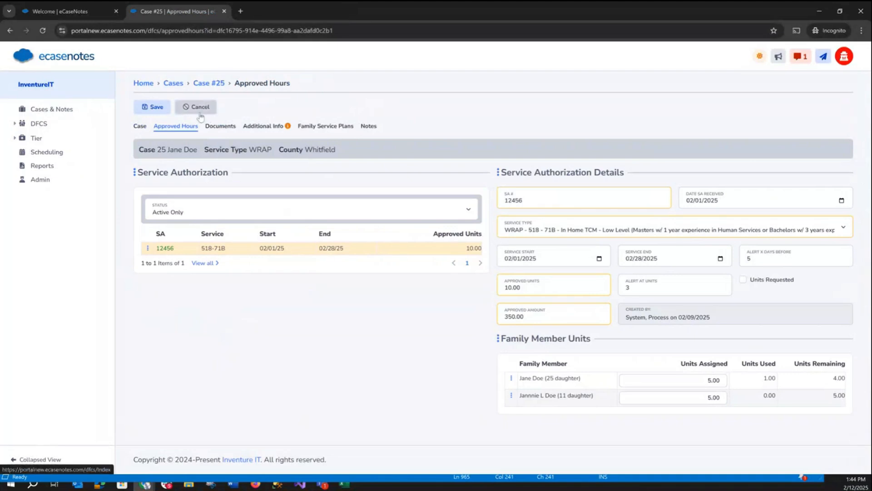
Step: Open the 02/08/25 note from the case's Notes list and examine its sections down to Penalty Box
left_click(369, 126)
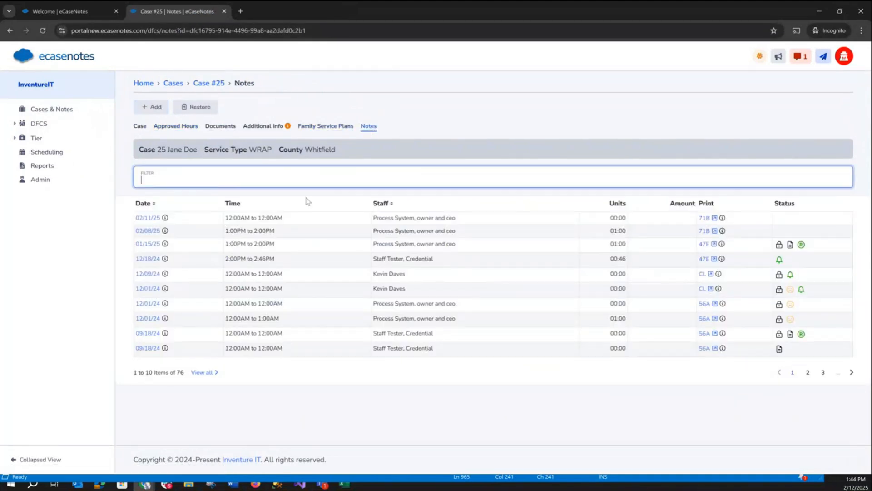
left_click(148, 231)
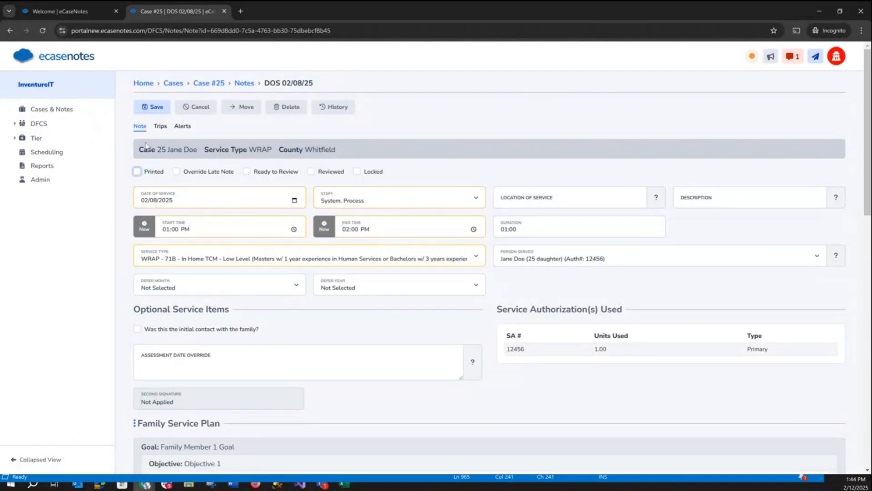
scroll(348, 314, "down", 9)
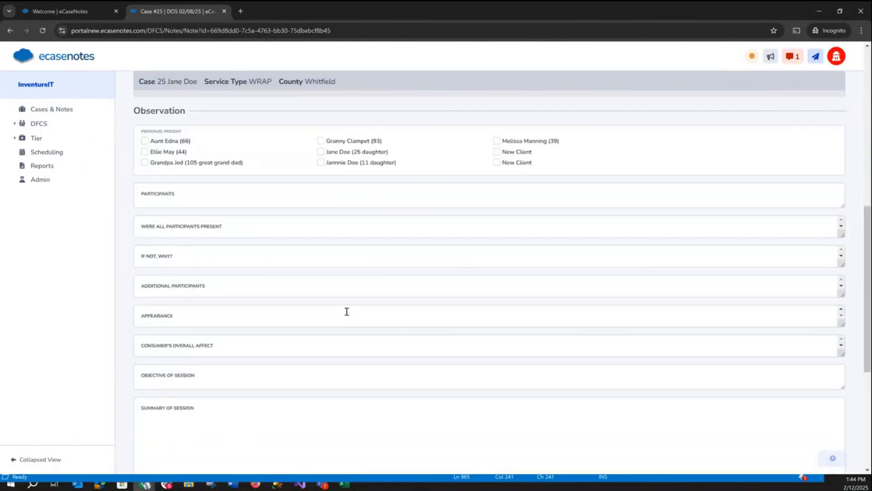
scroll(347, 311, "down", 5)
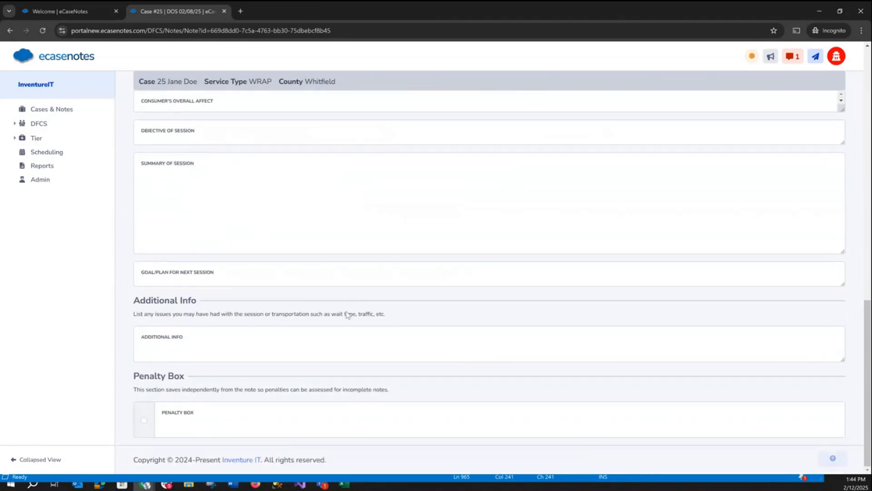
scroll(348, 314, "up", 15)
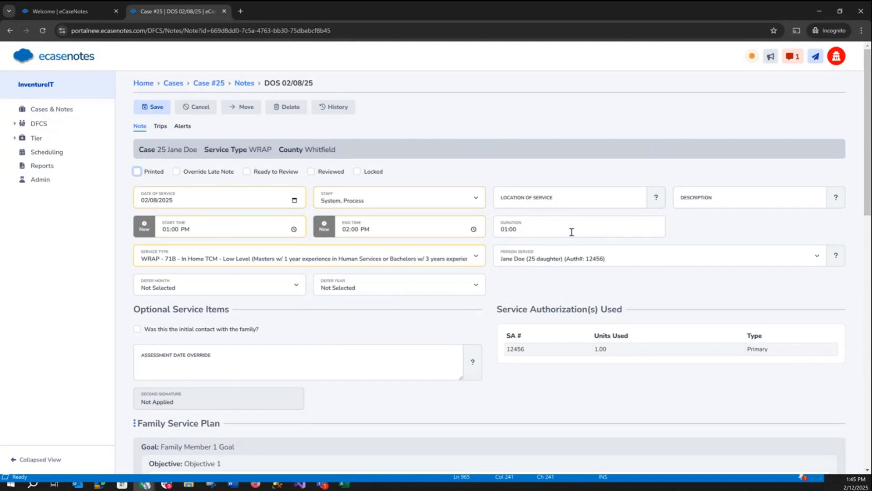
Step: View the available Person Served and Service Type choices in the 02/08/25 note, leaving both selections as they are
left_click(530, 255)
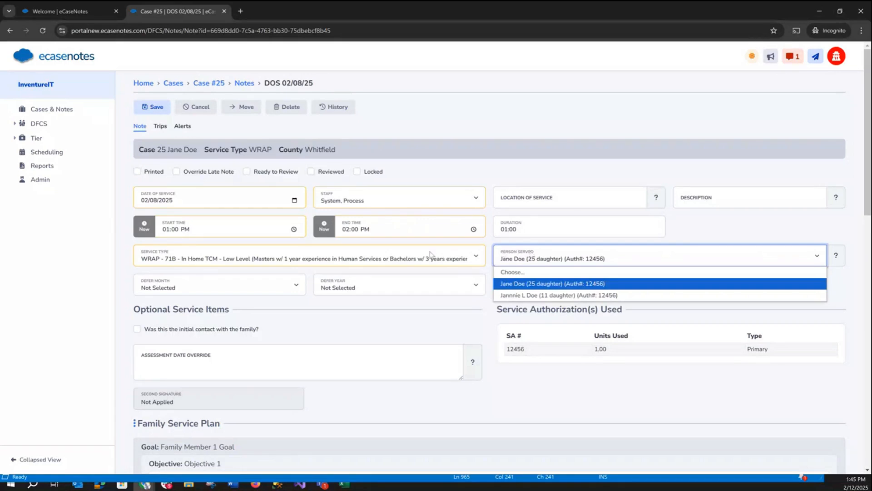
left_click(395, 255)
left_click(395, 255)
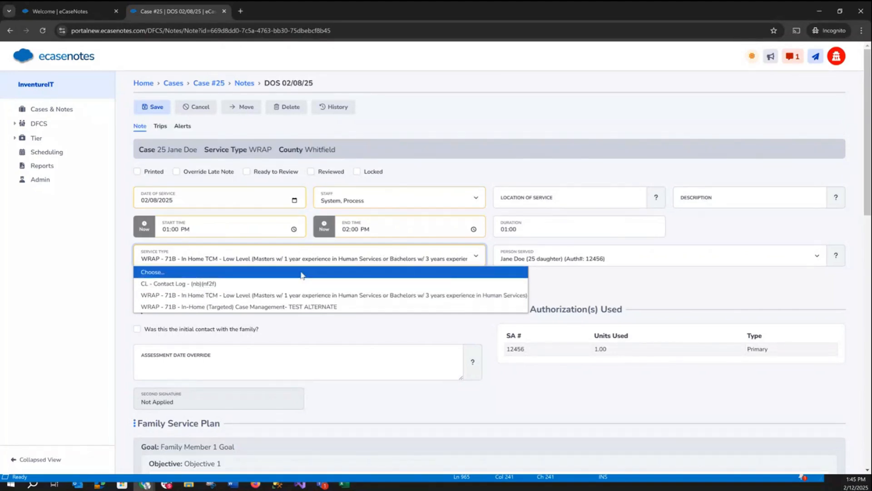
left_click(549, 273)
left_click(553, 265)
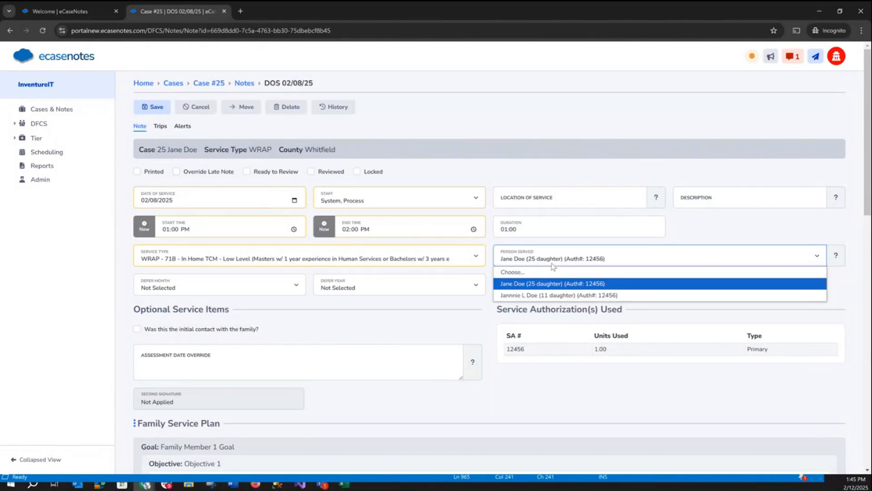
left_click(489, 332)
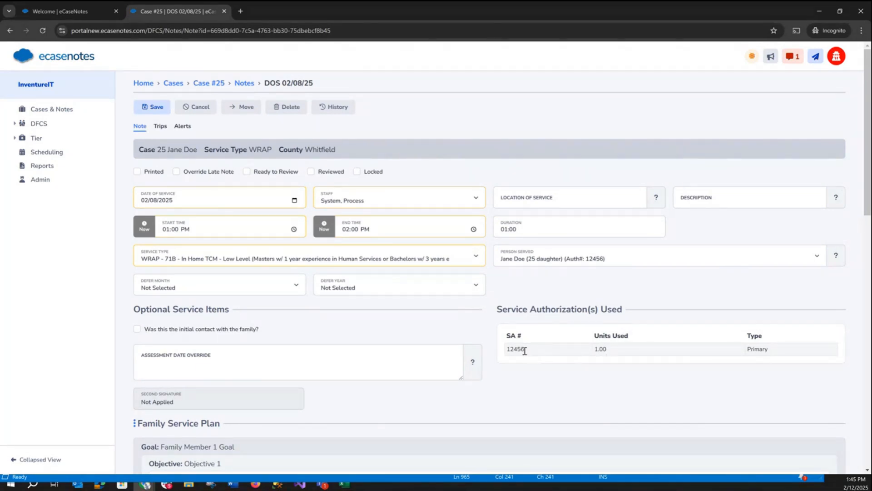
Step: Delete the Family Service Plan (GOI) from the 02/08/25 note
scroll(525, 351, "down", 4)
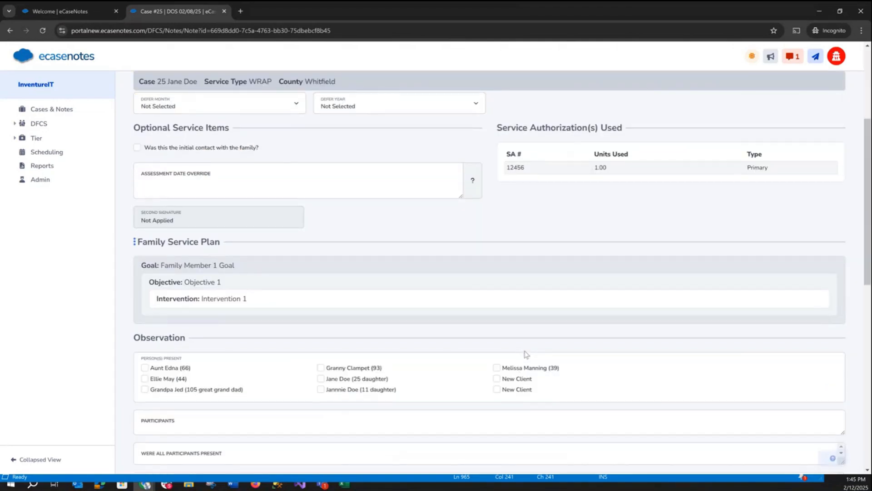
scroll(526, 354, "down", 2)
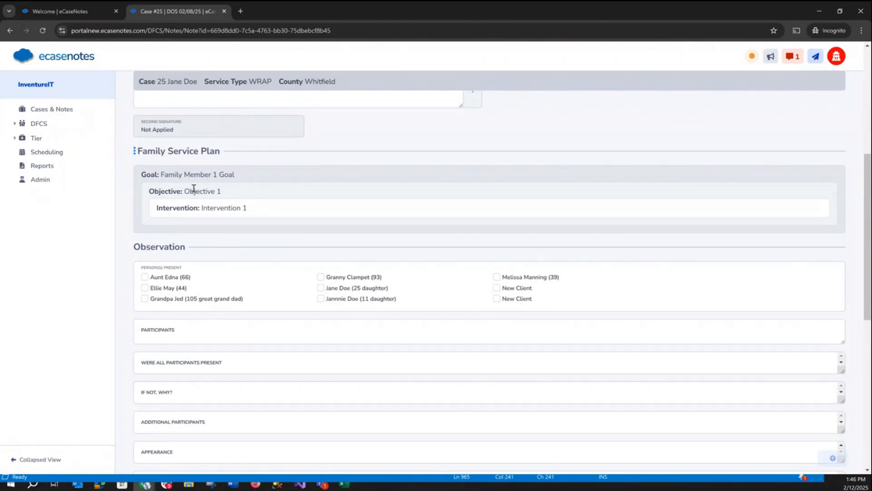
left_click(134, 151)
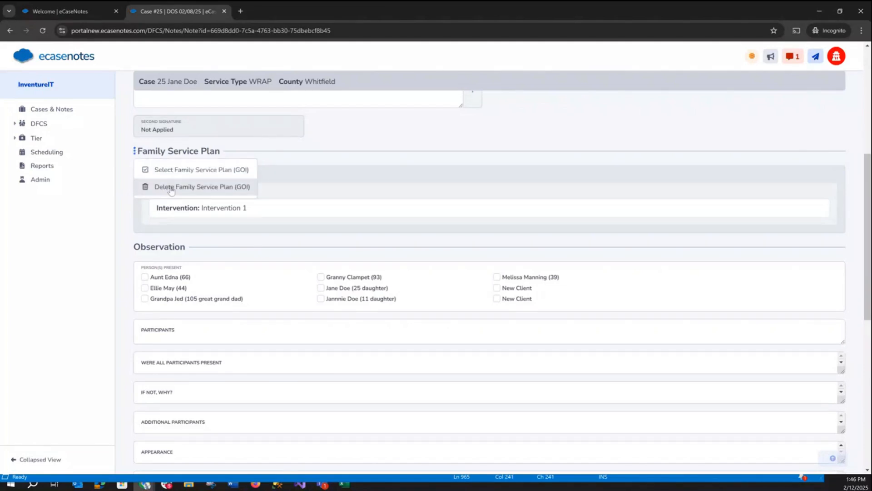
left_click(167, 188)
left_click(482, 142)
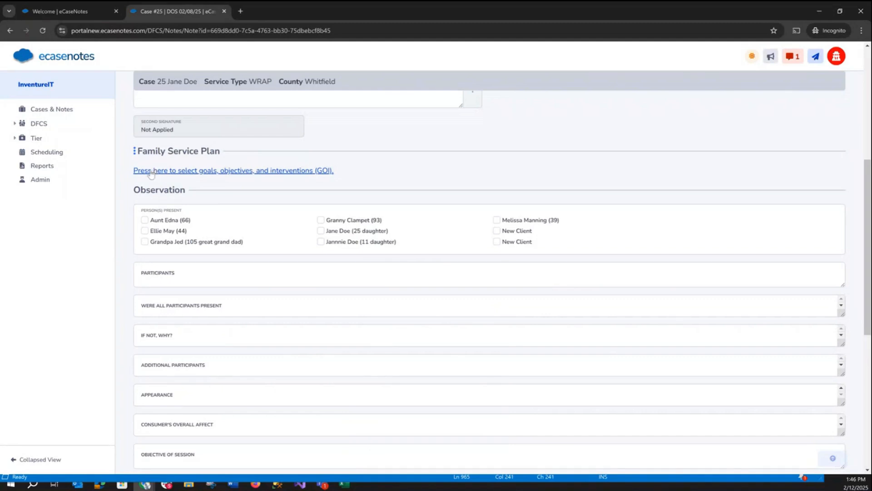
Step: Open the selection of goals, objectives and interventions for the note's Family Service Plan
left_click(135, 153)
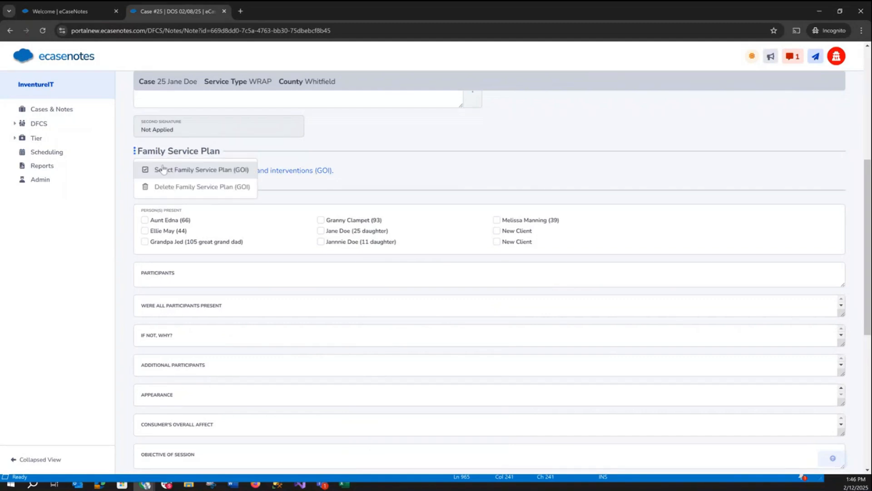
left_click(352, 182)
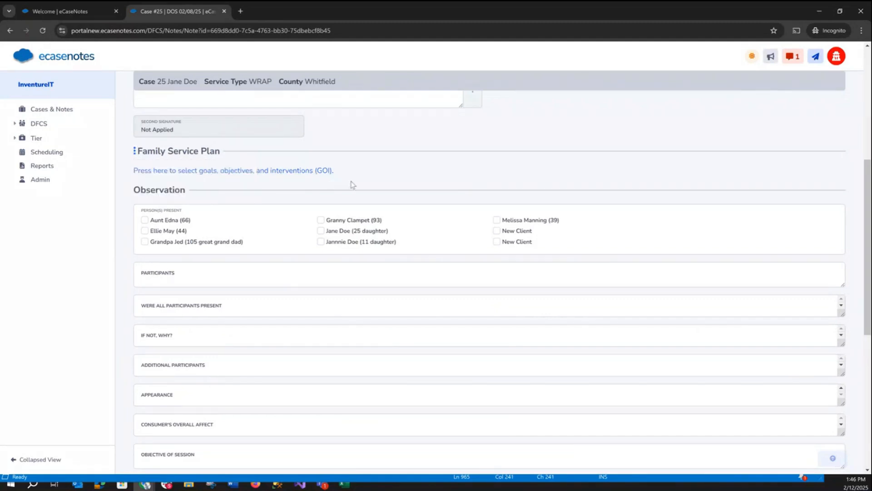
left_click(299, 176)
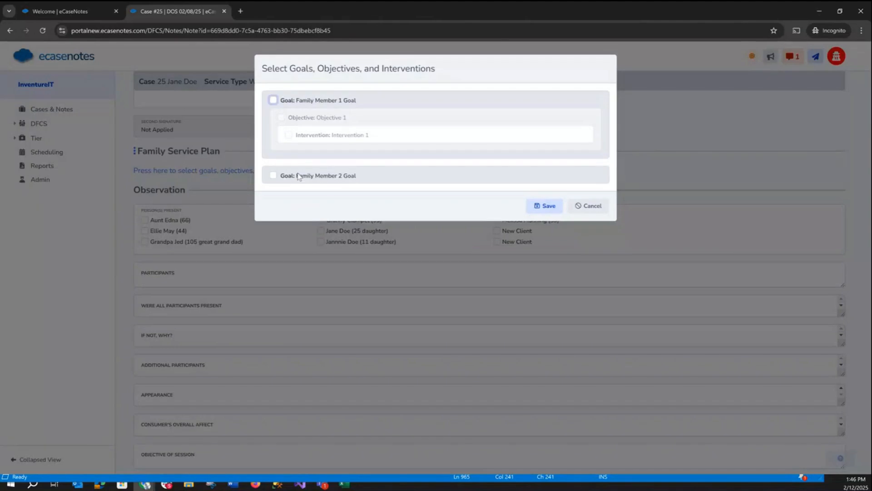
left_click(273, 100)
left_click(281, 117)
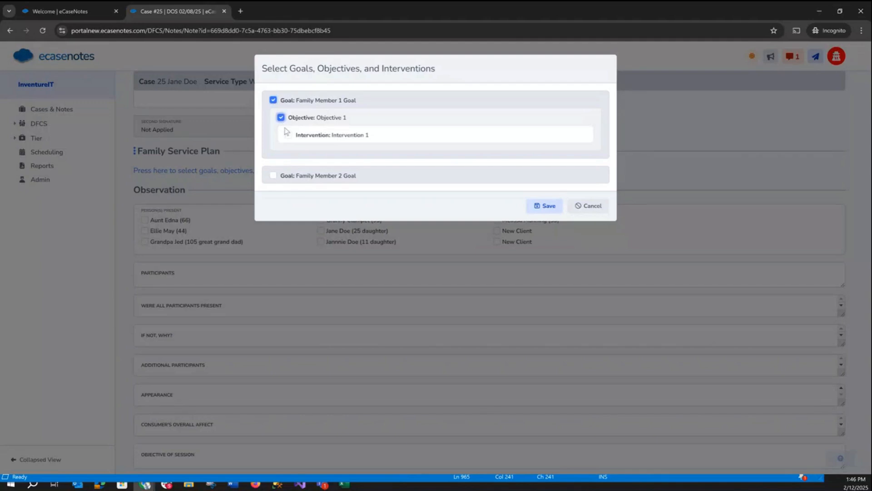
left_click(288, 134)
left_click(273, 176)
left_click(273, 175)
left_click(281, 118)
left_click(274, 101)
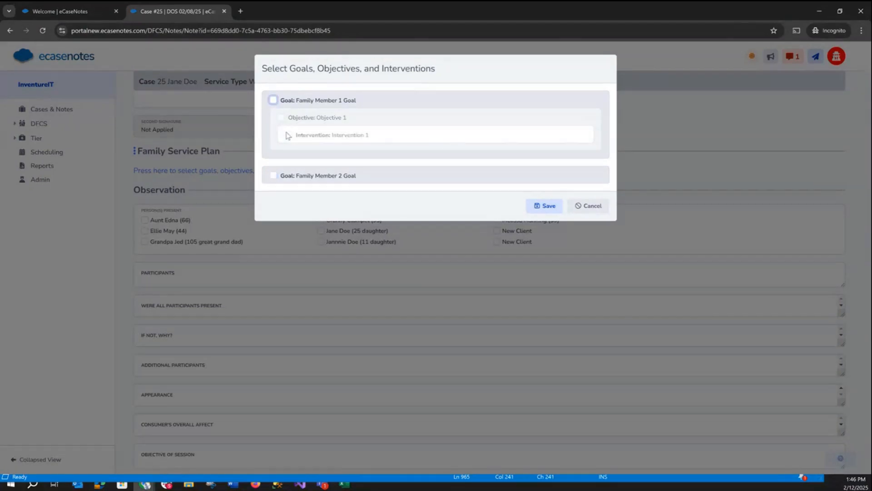
Step: Select Family Member 1 Goal with Objective 1 and Intervention 1 for the note's Family Service Plan and save the selection
left_click(273, 99)
left_click(281, 117)
left_click(289, 135)
left_click(536, 207)
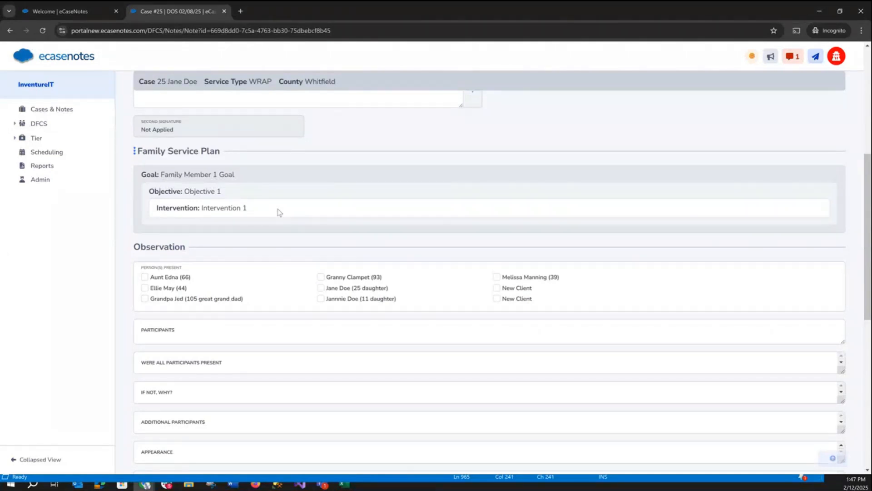
Step: Examine the 02/08/25 note's Observation, Additional Info and Penalty Box sections, ending back at the note's header details
scroll(315, 244, "down", 1)
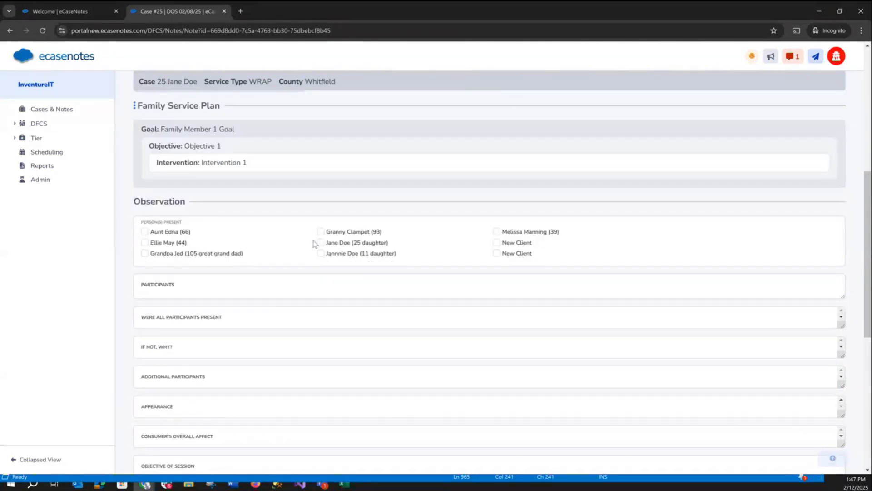
double_click(145, 202)
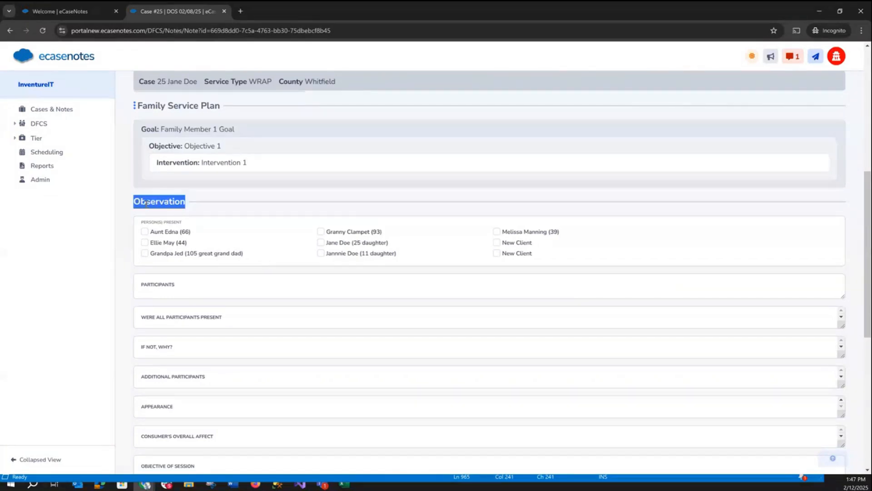
scroll(208, 262, "down", 1)
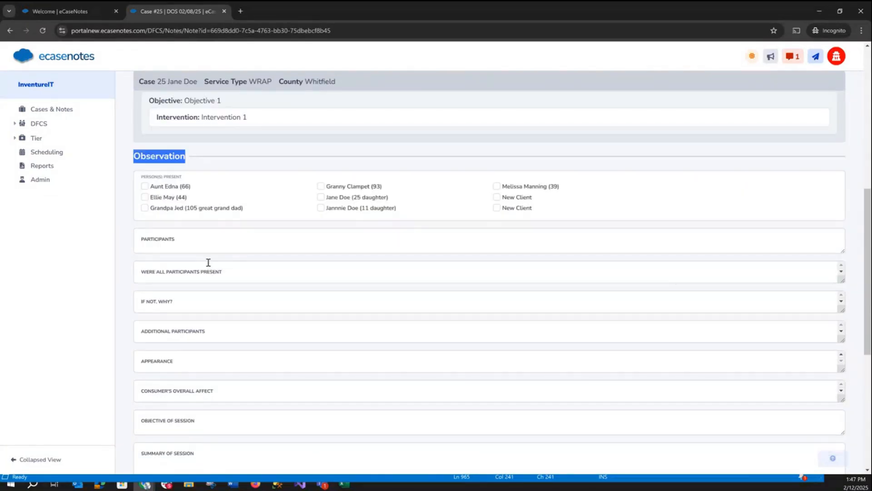
scroll(208, 262, "down", 2)
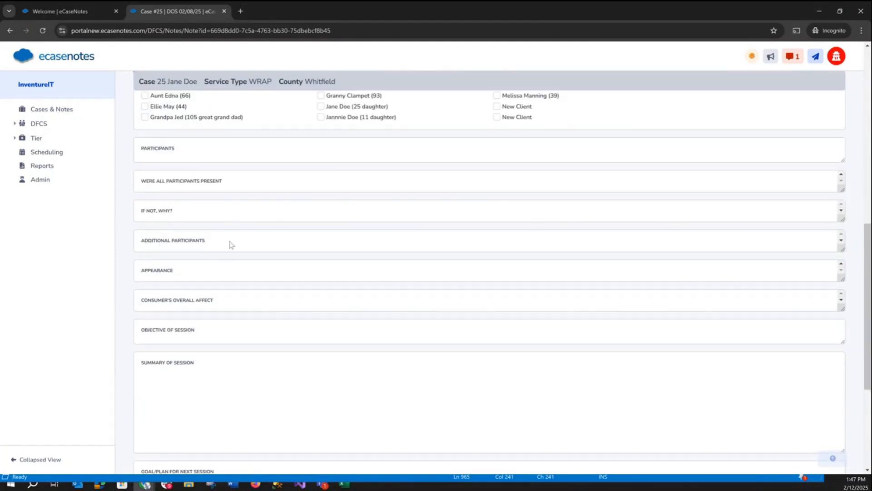
scroll(258, 243, "down", 3)
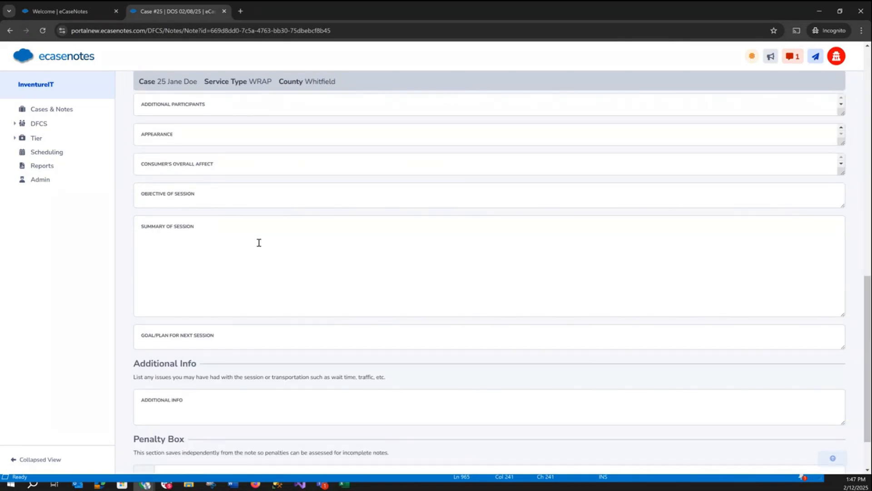
scroll(258, 243, "up", 3)
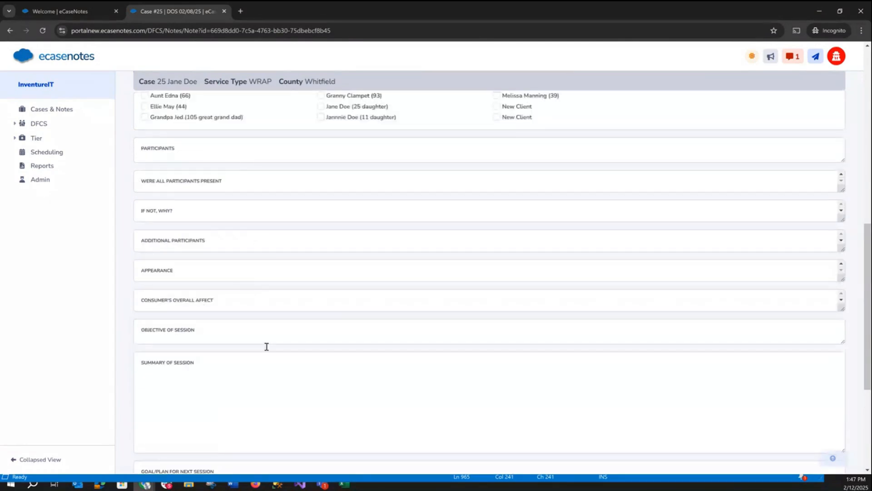
scroll(270, 358, "down", 4)
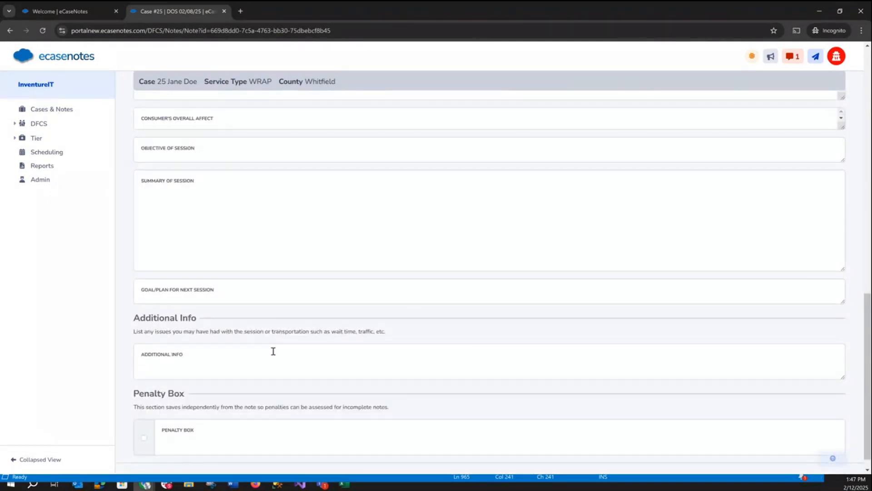
scroll(273, 353, "down", 1)
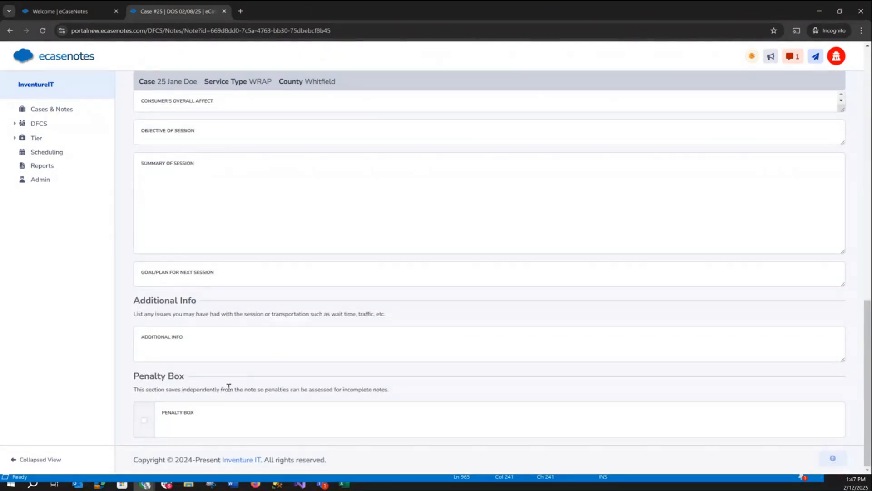
scroll(230, 385, "up", 7)
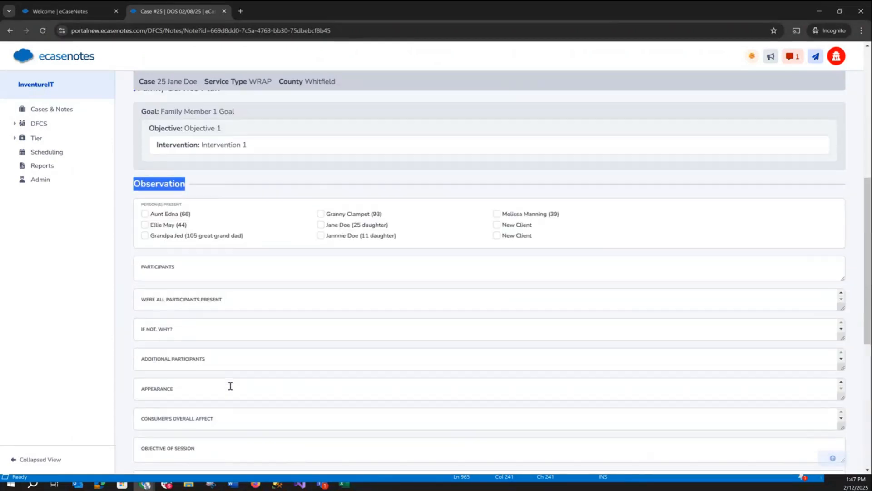
scroll(230, 386, "up", 7)
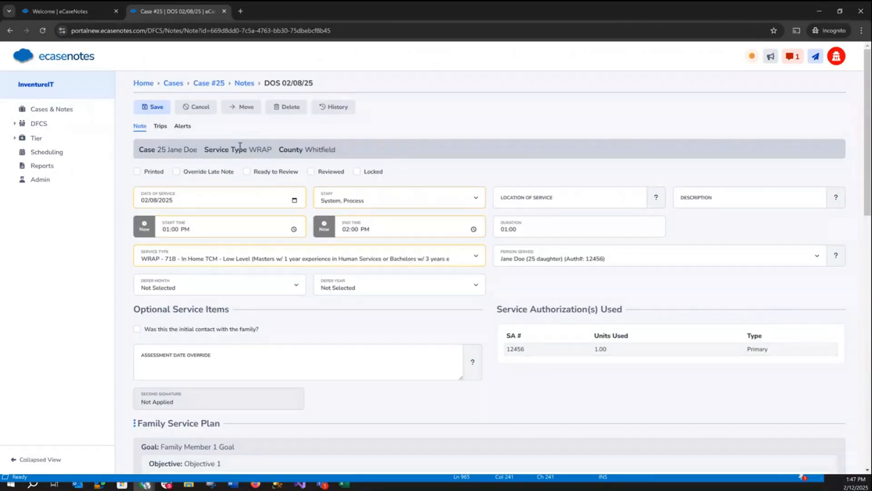
Step: Open the 02/08/25 note's trips, save them, and add a blank trip row
left_click(159, 130)
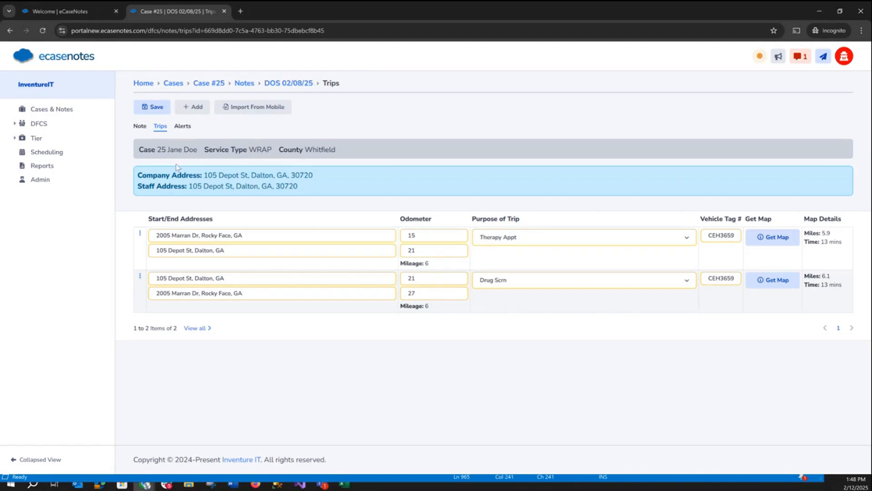
left_click(163, 112)
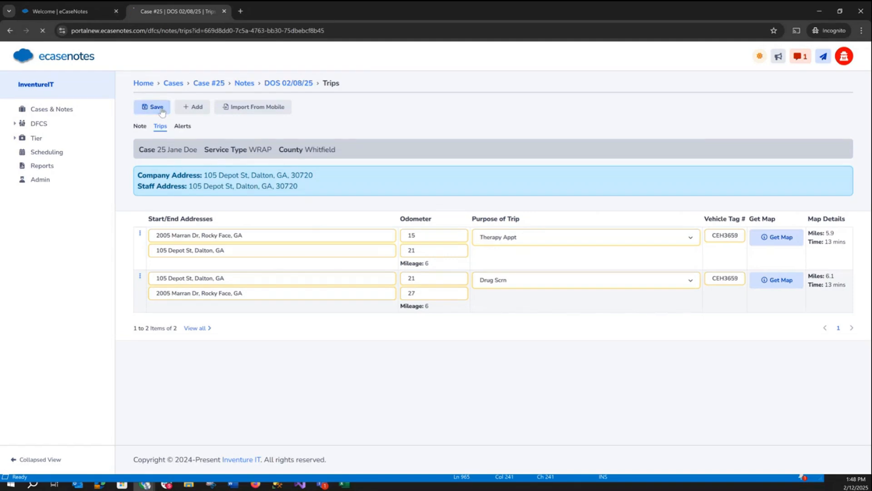
left_click(194, 107)
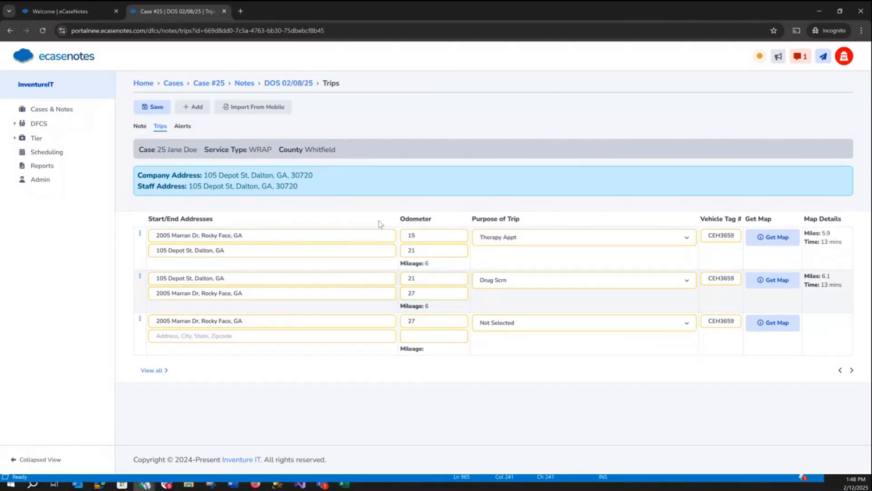
Step: View the Alert Type and Alert Category choices for a new alert on the note, cancel the alert, and return to the note
left_click(182, 127)
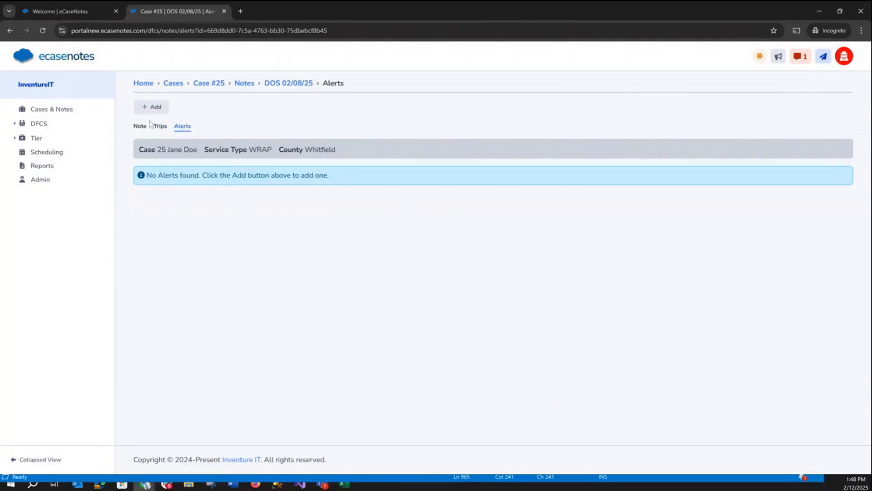
left_click(152, 107)
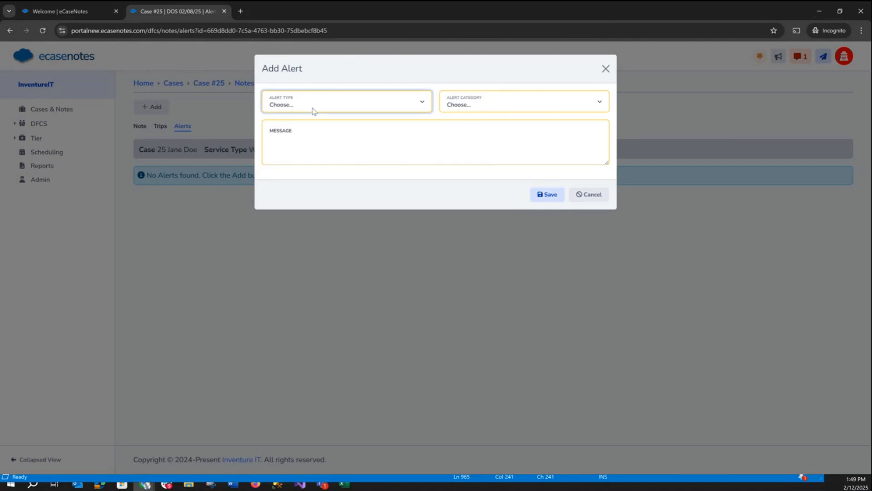
left_click(327, 106)
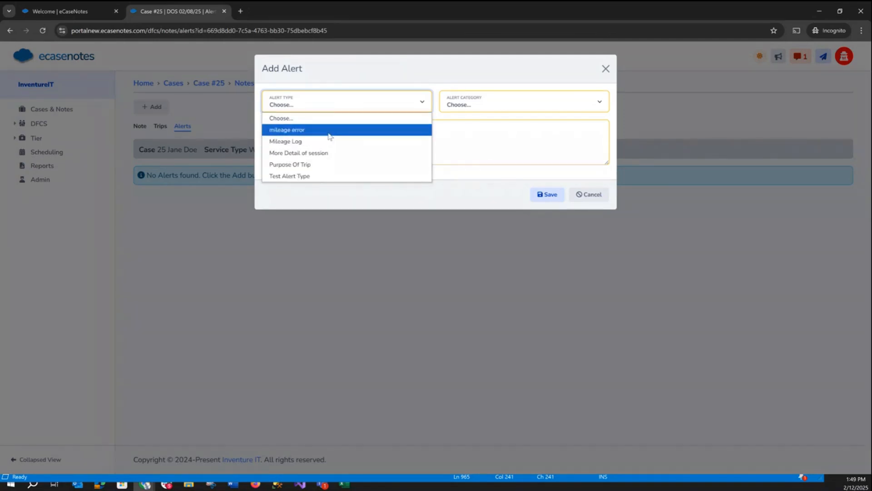
left_click(463, 111)
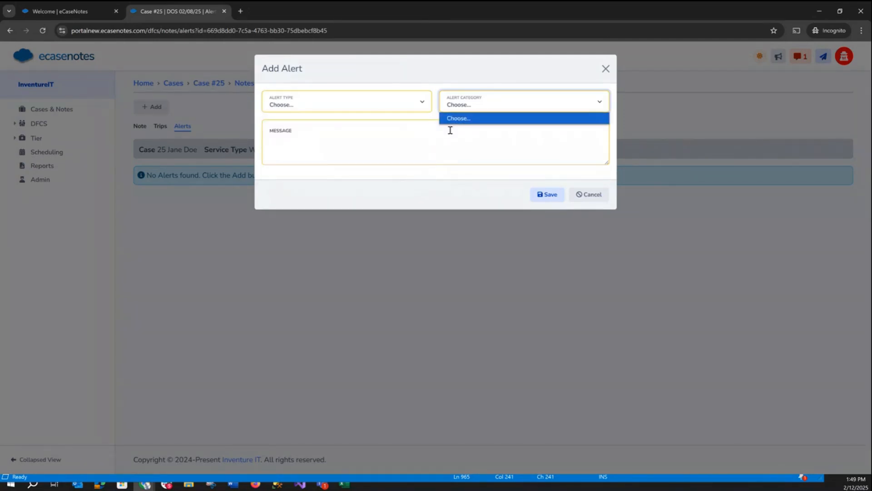
left_click(592, 196)
left_click(591, 196)
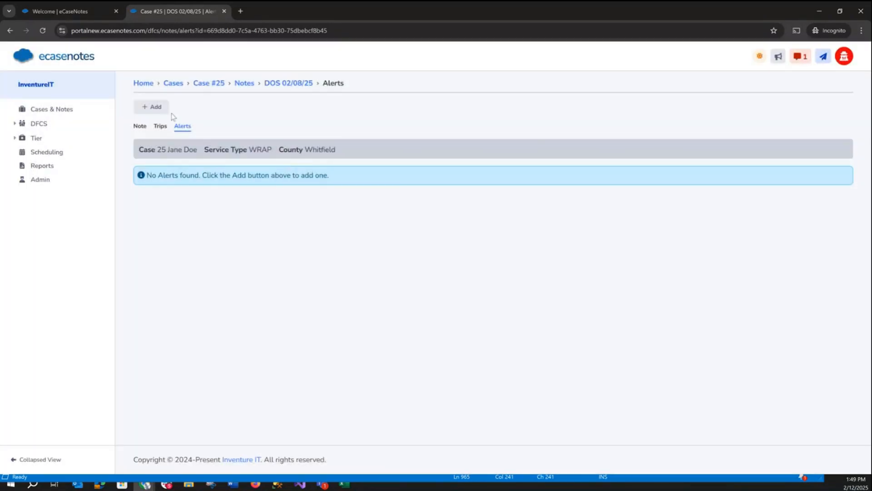
left_click(140, 126)
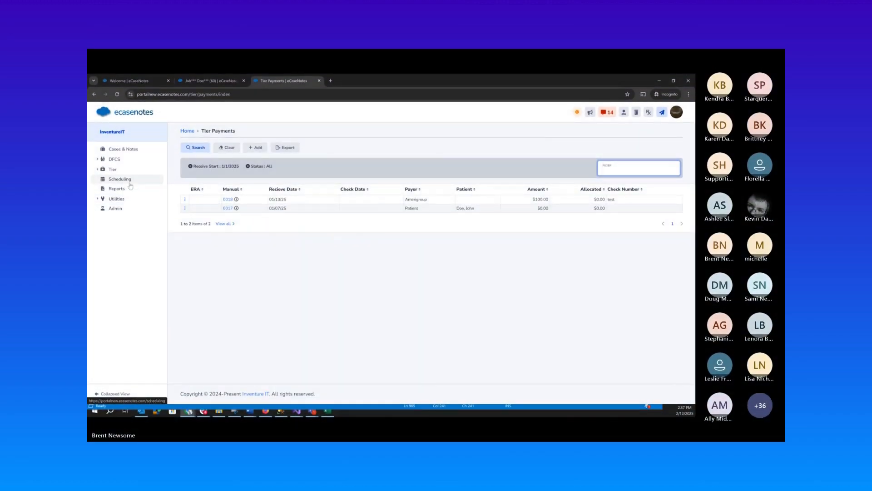
Step: Open the Scheduling calendar and view it by week and by day, ending on the month view
left_click(130, 183)
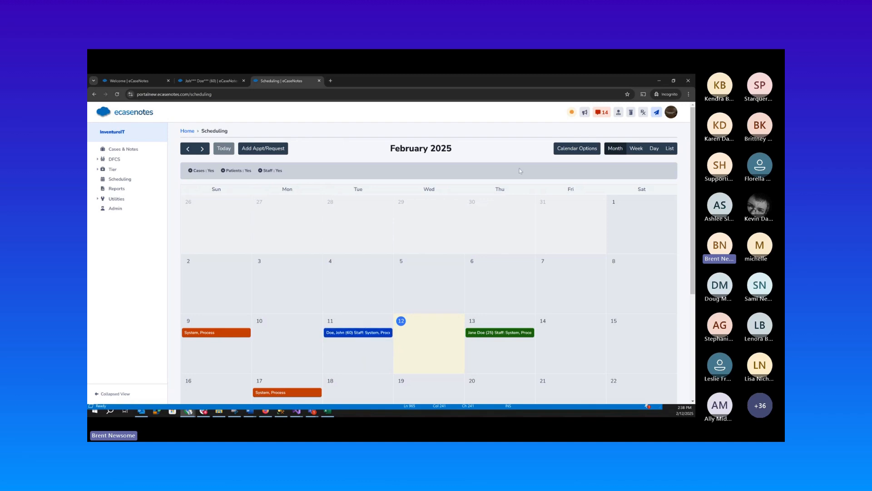
left_click(635, 149)
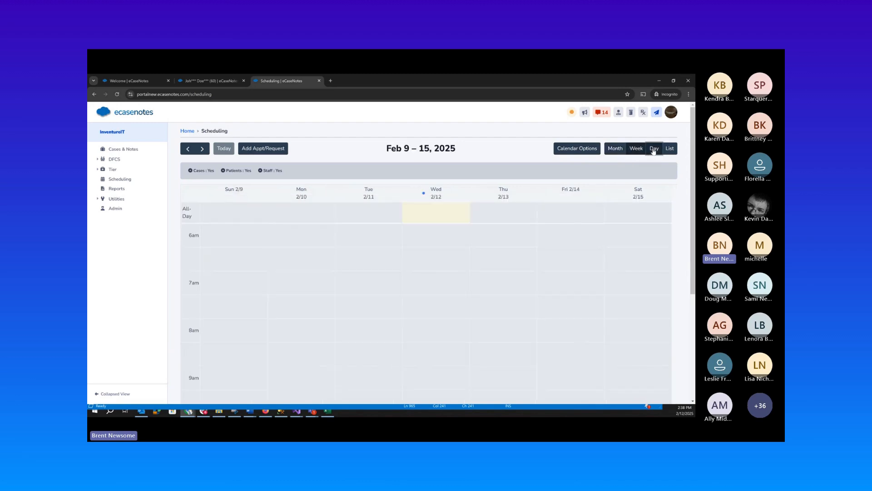
left_click(654, 149)
left_click(615, 149)
Step: View the Location and Staff choices in the Calendar Options and close the options without filtering
left_click(589, 150)
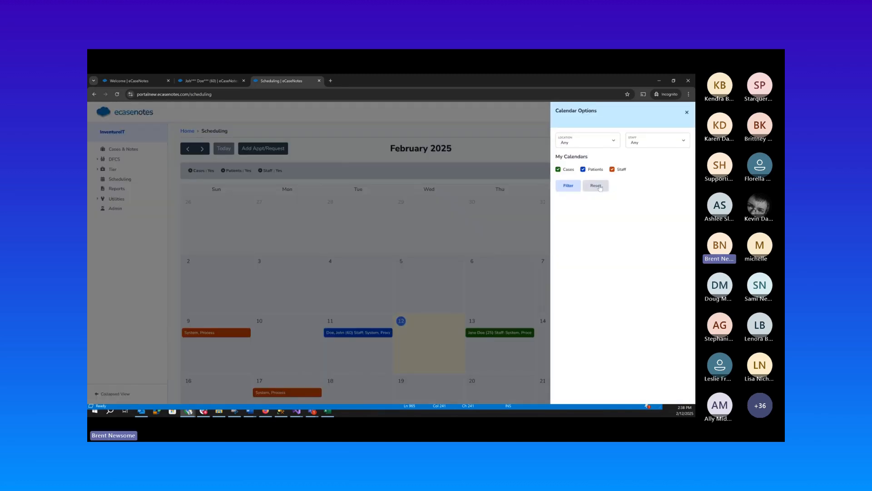
left_click(603, 142)
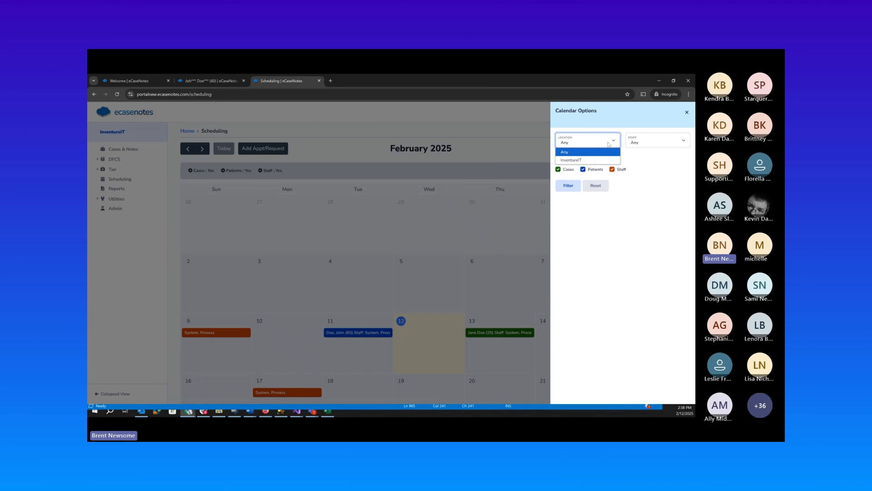
left_click(653, 144)
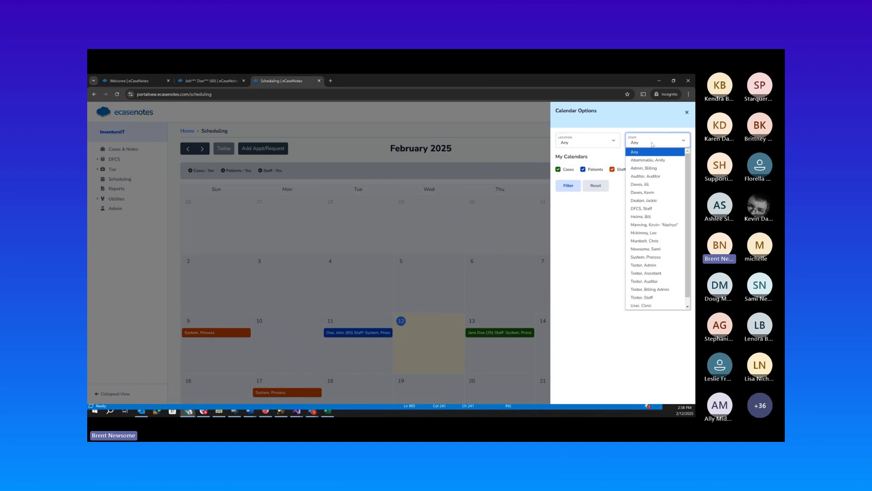
left_click(616, 217)
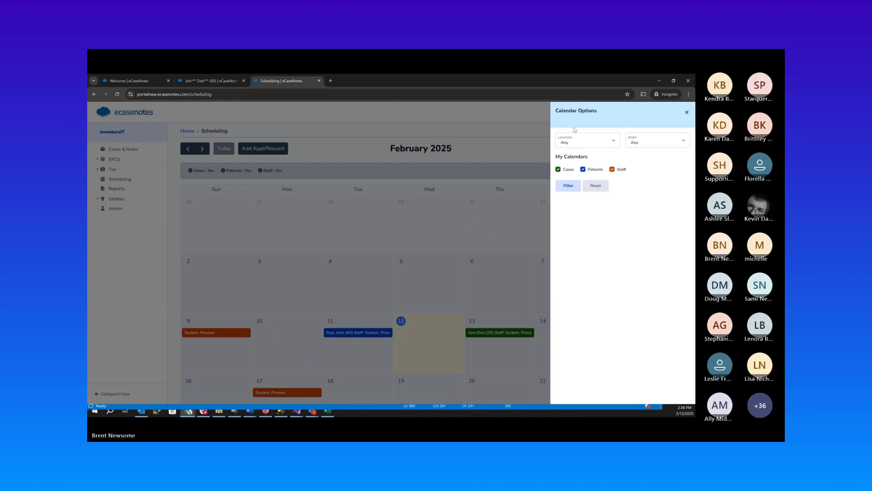
left_click(468, 126)
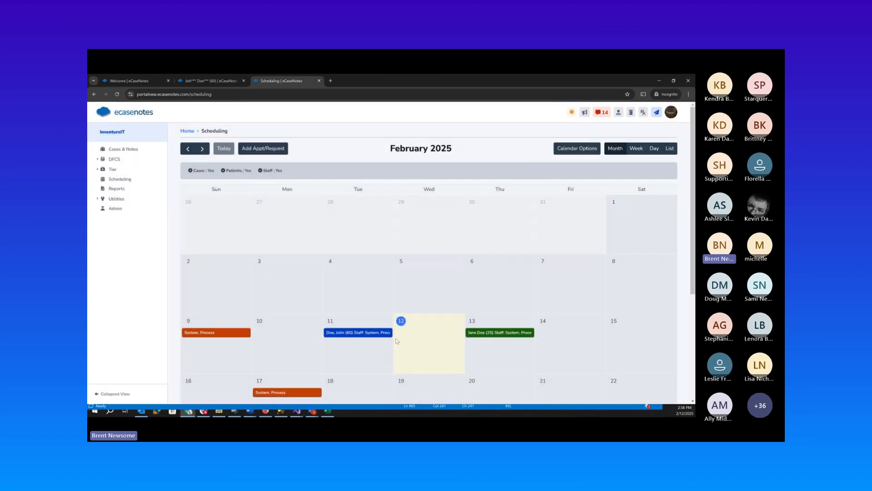
Step: Open the patient appointment on February 11, examine its details and Tele-Health option, and close the entry without saving
left_click(353, 334)
scroll(358, 337, "up", 1)
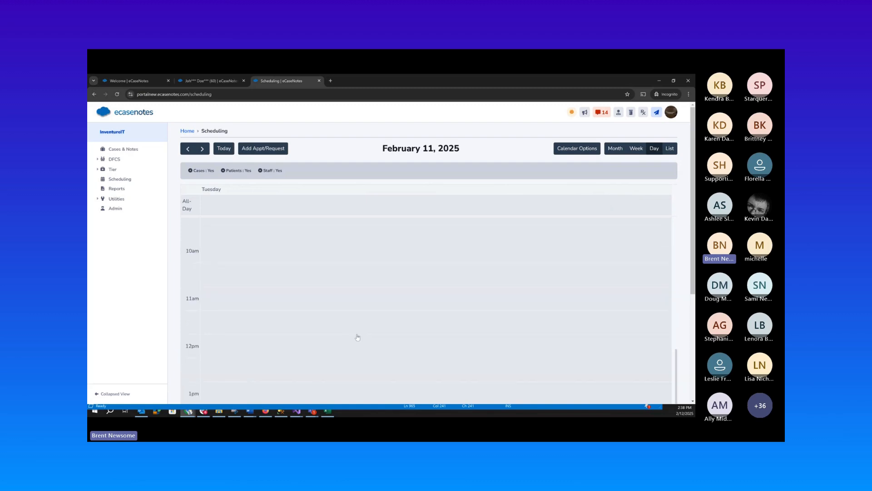
scroll(357, 336, "down", 3)
left_click(360, 325)
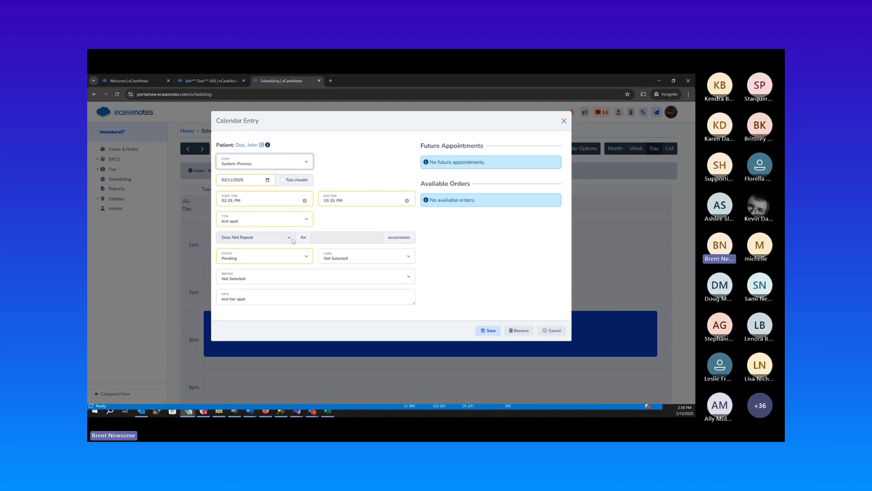
left_click(286, 181)
left_click(551, 331)
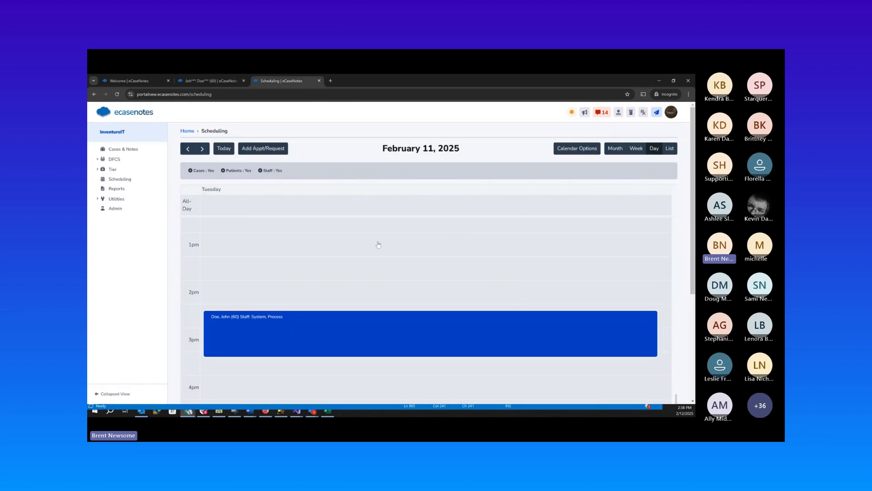
Step: Show the Scheduling calendar by month, look over February 2025, and switch to the dark theme and back to the light one
left_click(615, 149)
scroll(543, 260, "down", 3)
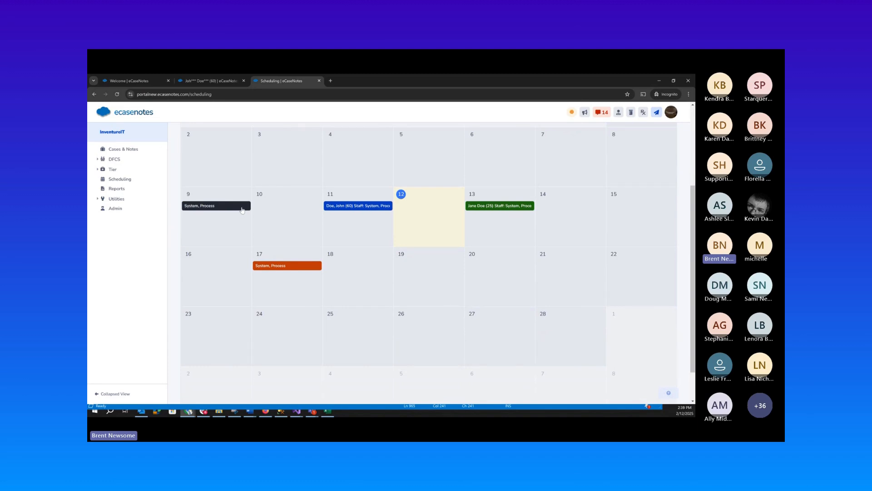
scroll(495, 182, "up", 3)
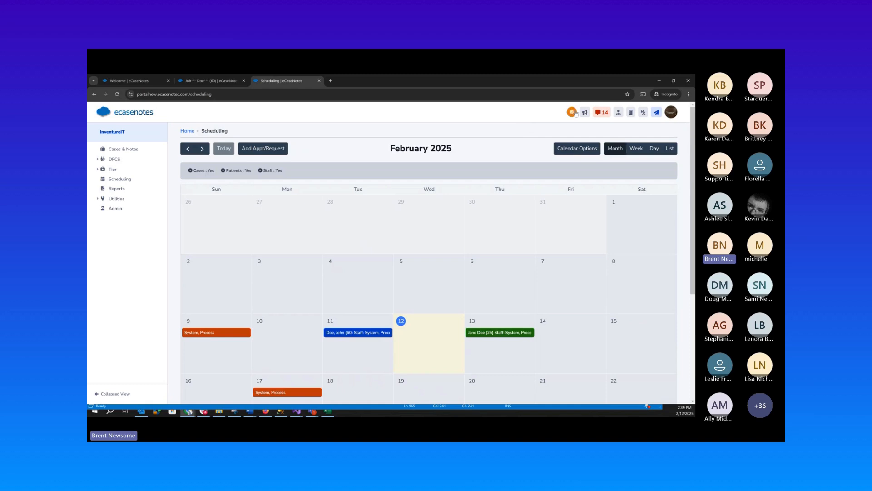
left_click(573, 112)
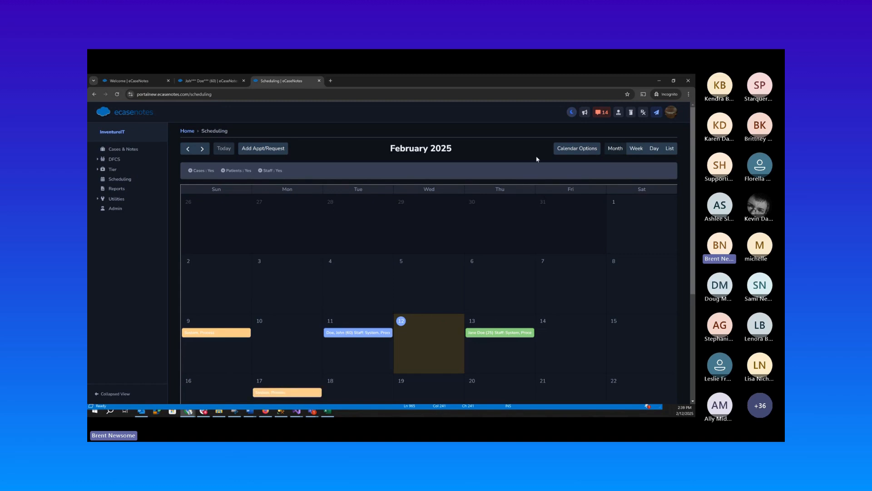
left_click(572, 112)
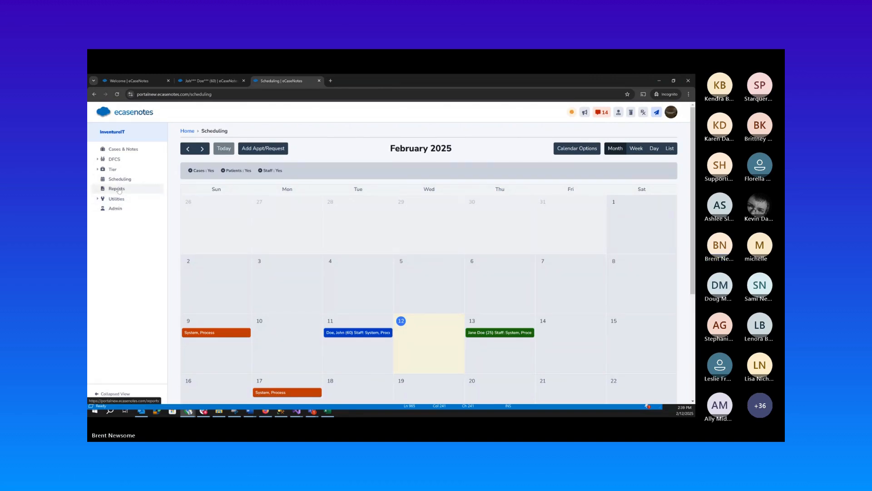
Step: Open the Reports page and look over the available reports from Favorites through the Tier categories
left_click(118, 190)
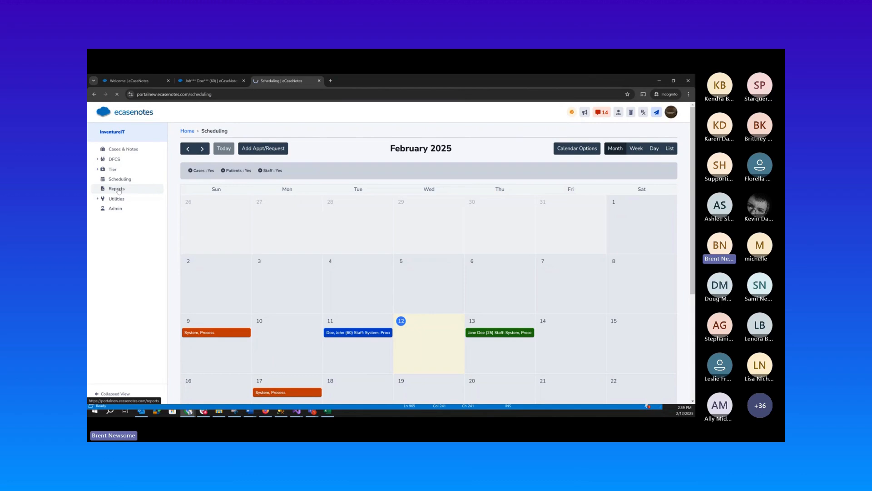
scroll(360, 301, "down", 10)
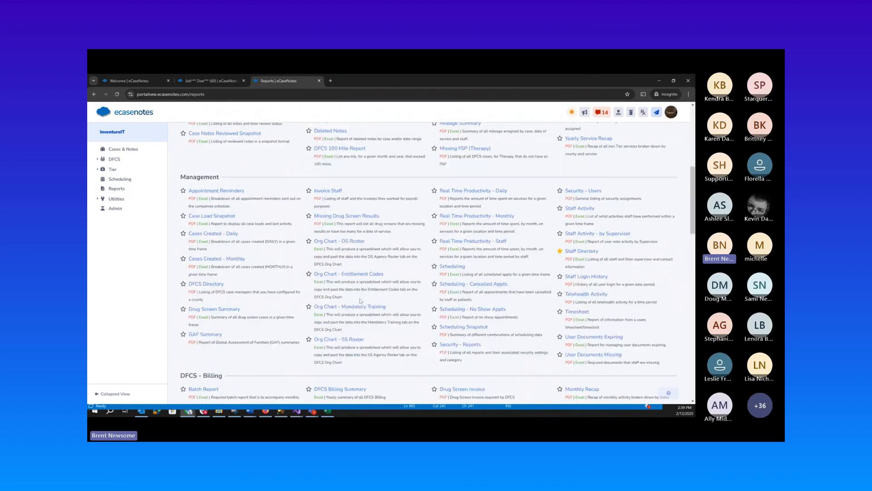
scroll(360, 300, "down", 8)
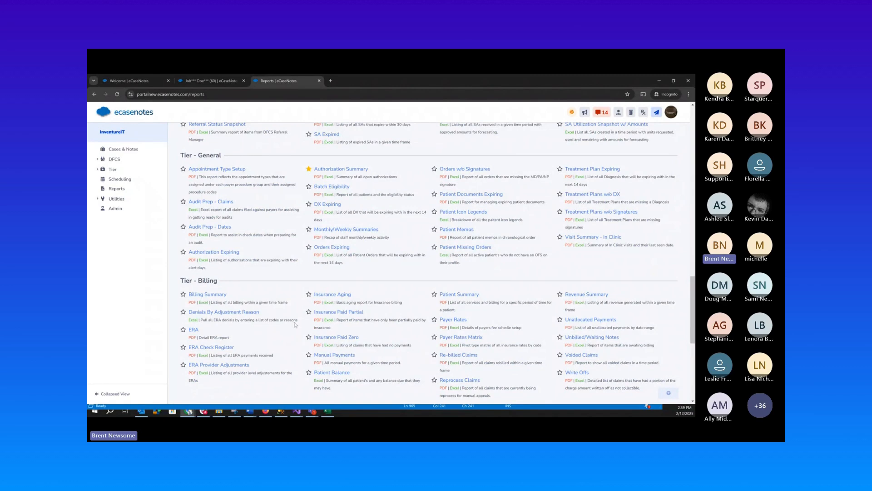
scroll(223, 209, "up", 15)
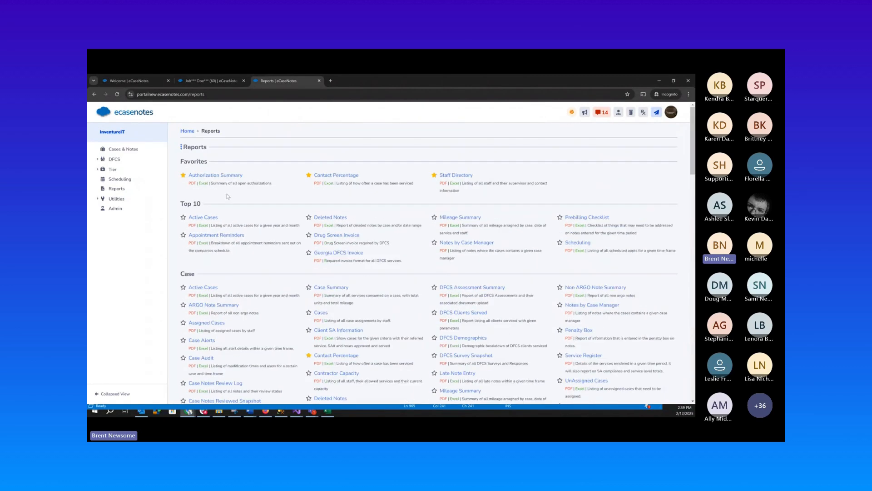
Step: Hide the DFCS - Billing, DFCS - Financial, DFCS - SA and Tier - PMR report categories and look over the shortened report list
left_click(181, 147)
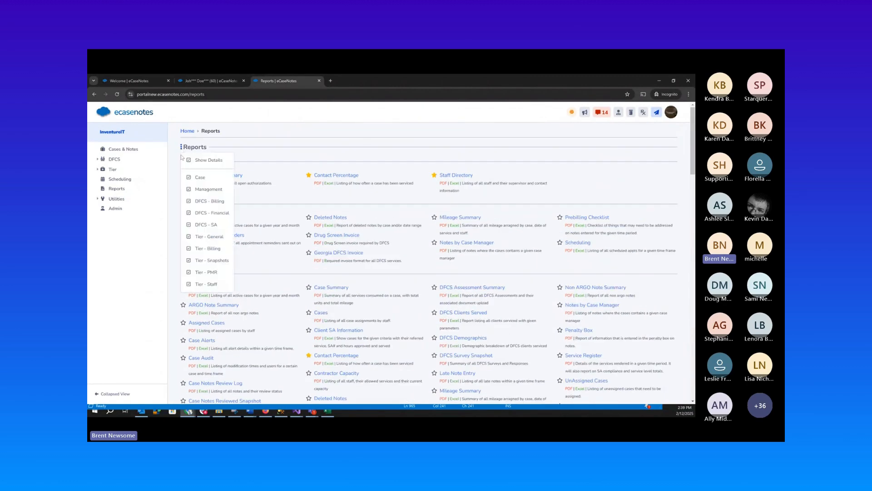
left_click(188, 201)
left_click(189, 213)
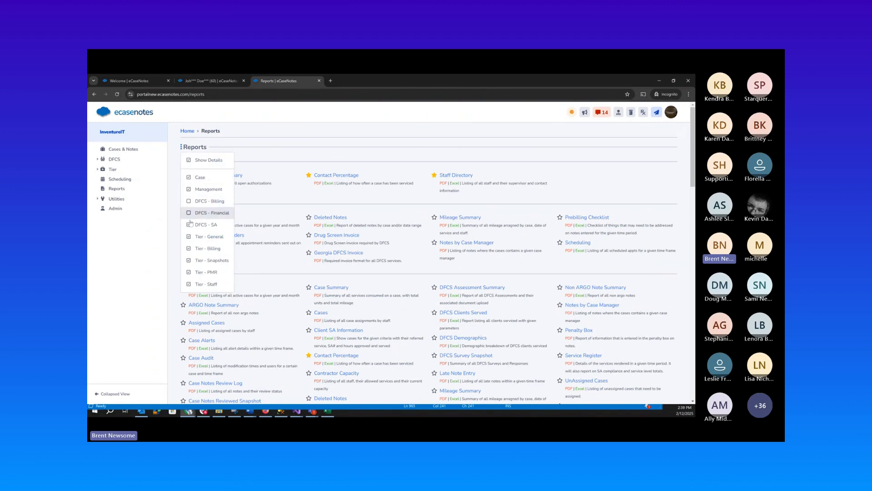
left_click(189, 225)
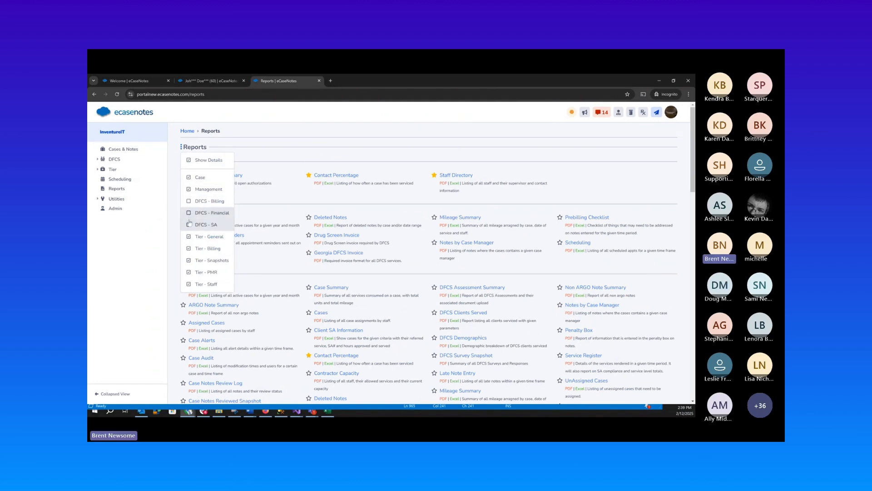
left_click(189, 273)
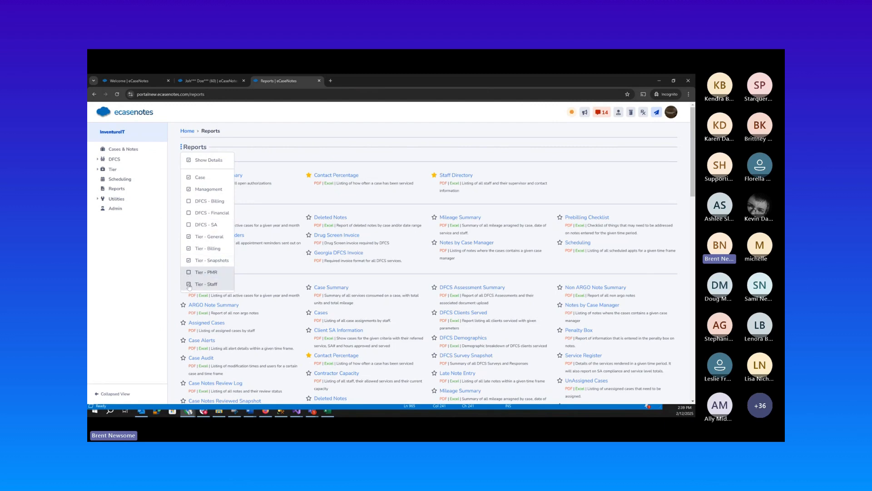
left_click(286, 183)
scroll(287, 218, "down", 15)
scroll(287, 247, "down", 10)
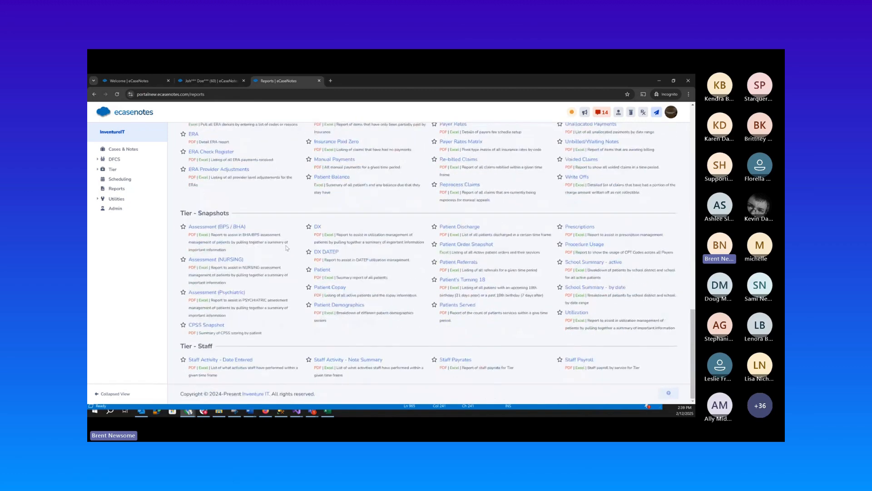
scroll(287, 248, "up", 20)
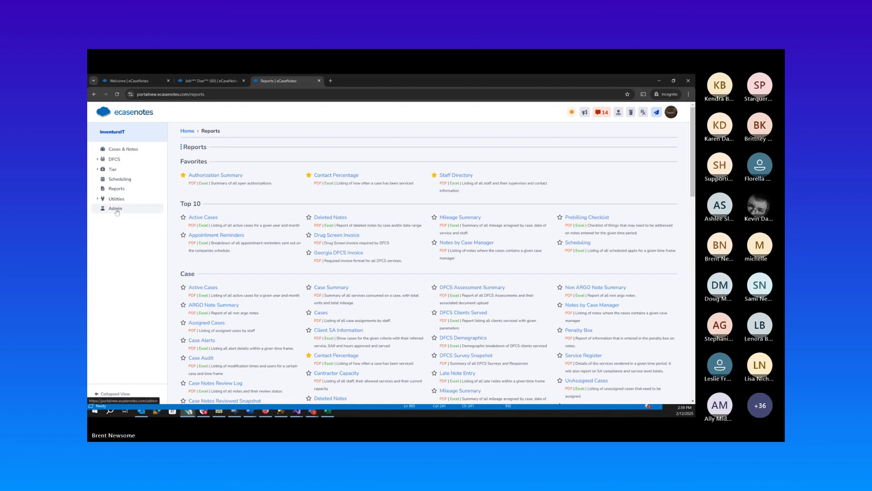
Step: View the navigation entries under DFCS and Tier, collapse them, and return to the Home page
left_click(114, 159)
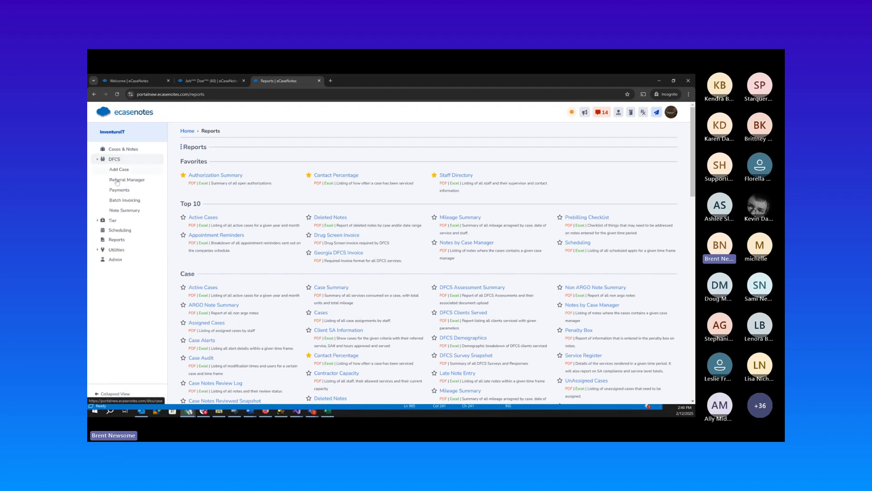
left_click(113, 220)
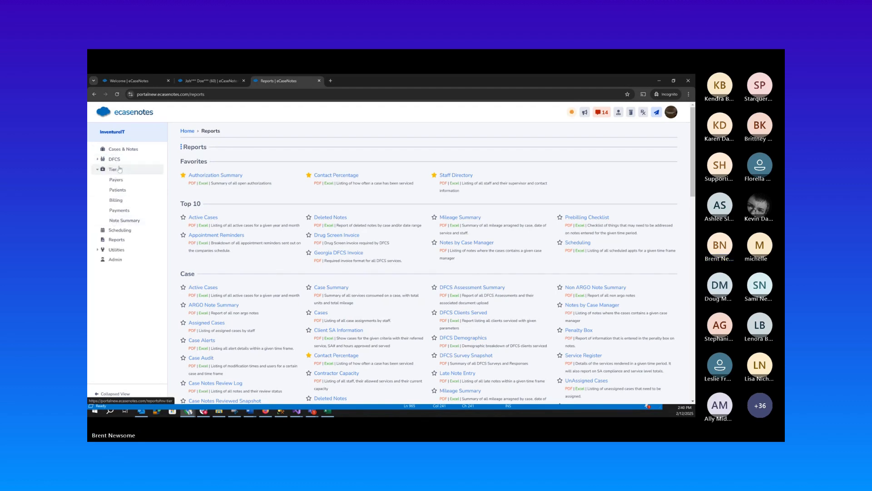
left_click(115, 170)
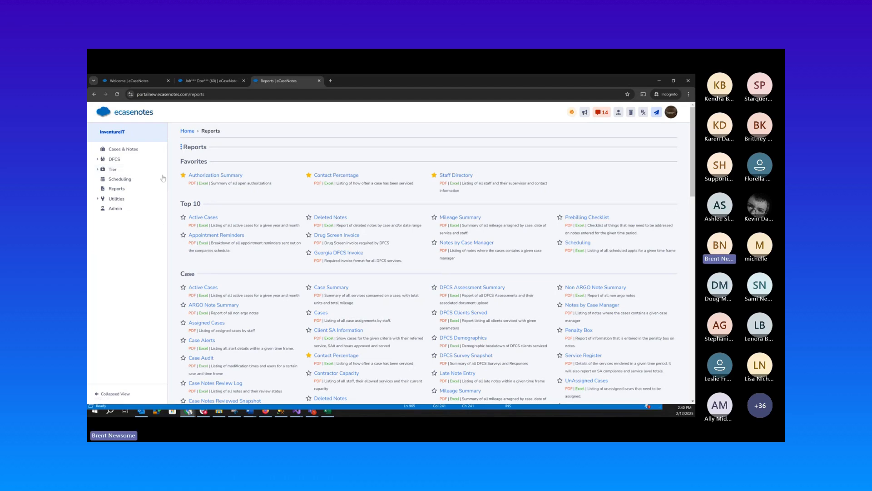
left_click(187, 131)
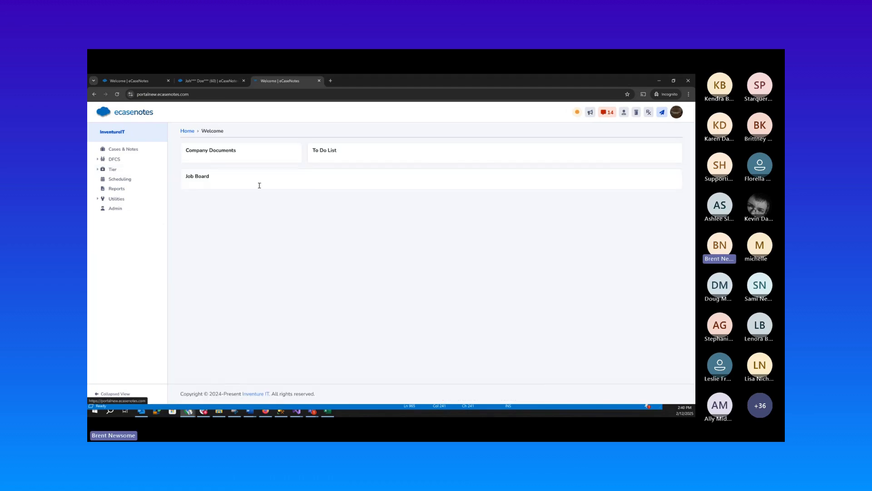